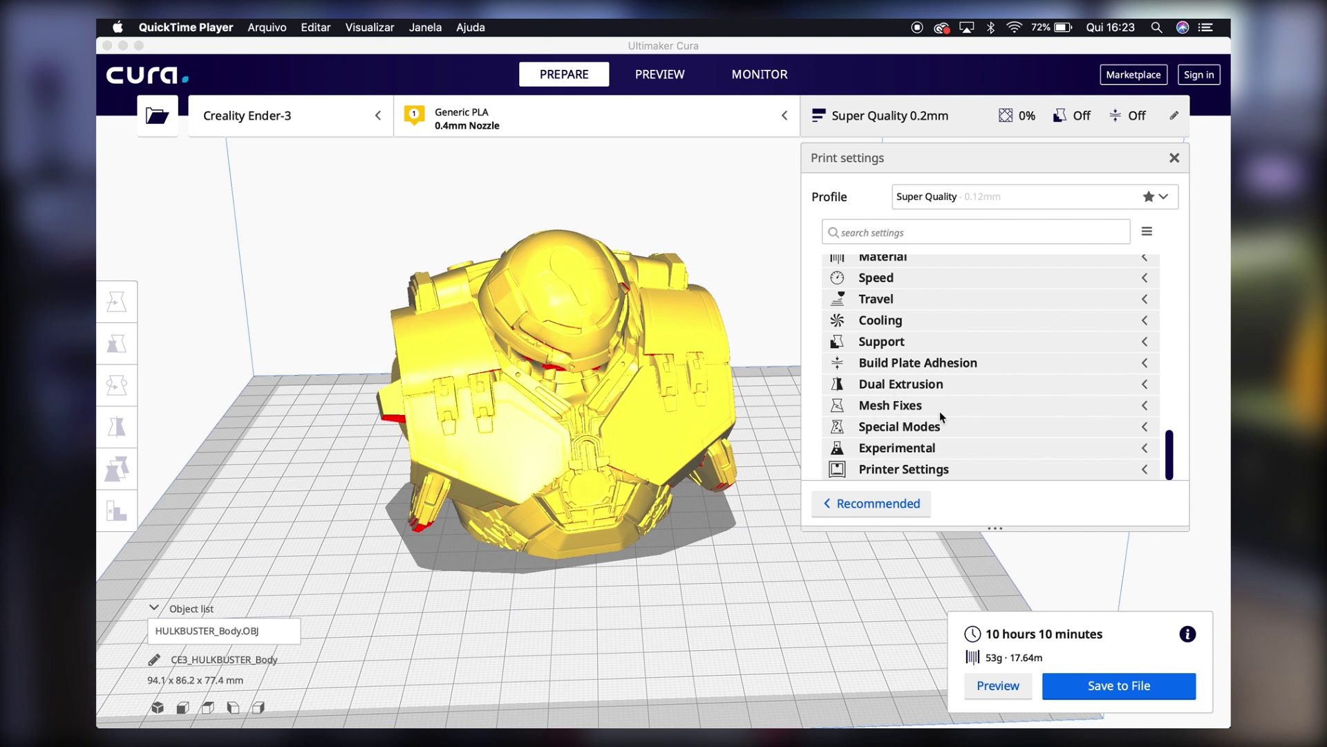
Expand the Mesh Fixes settings and inspect the Hulkbuster body model from above
click(1146, 413)
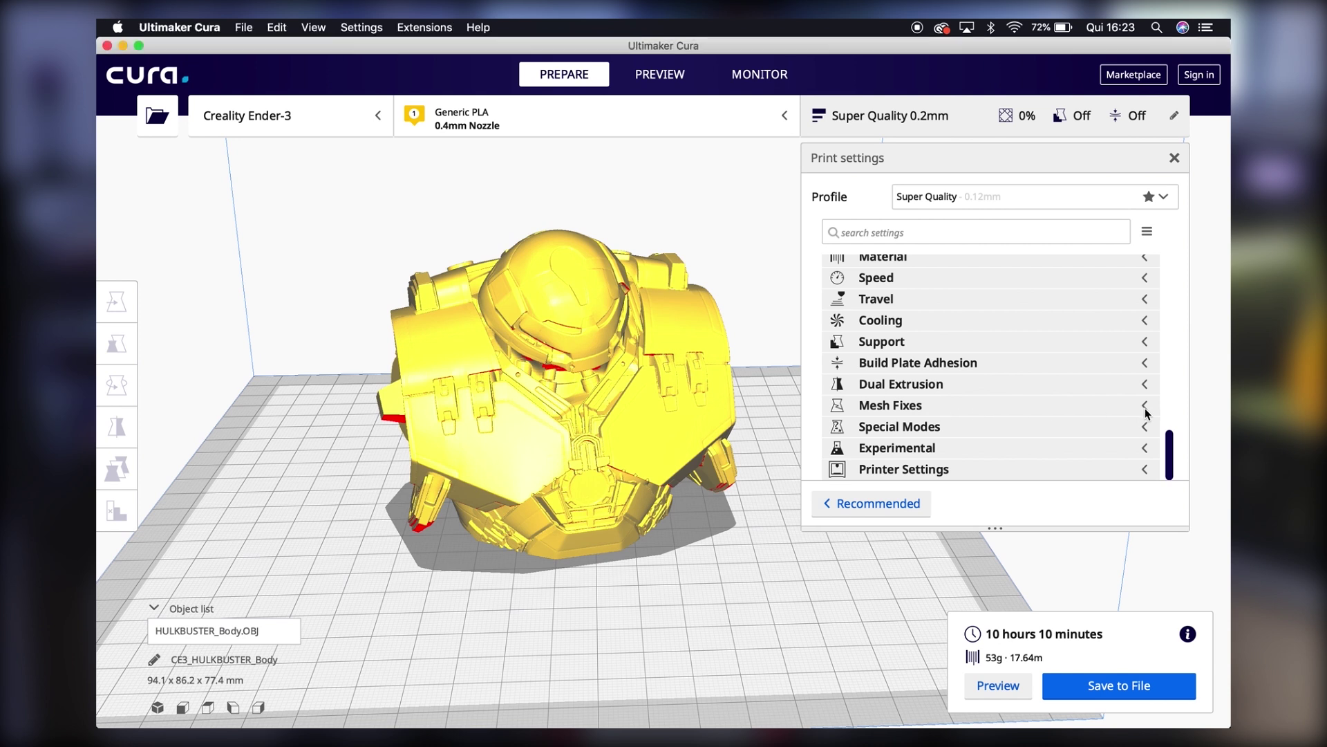
click(1145, 406)
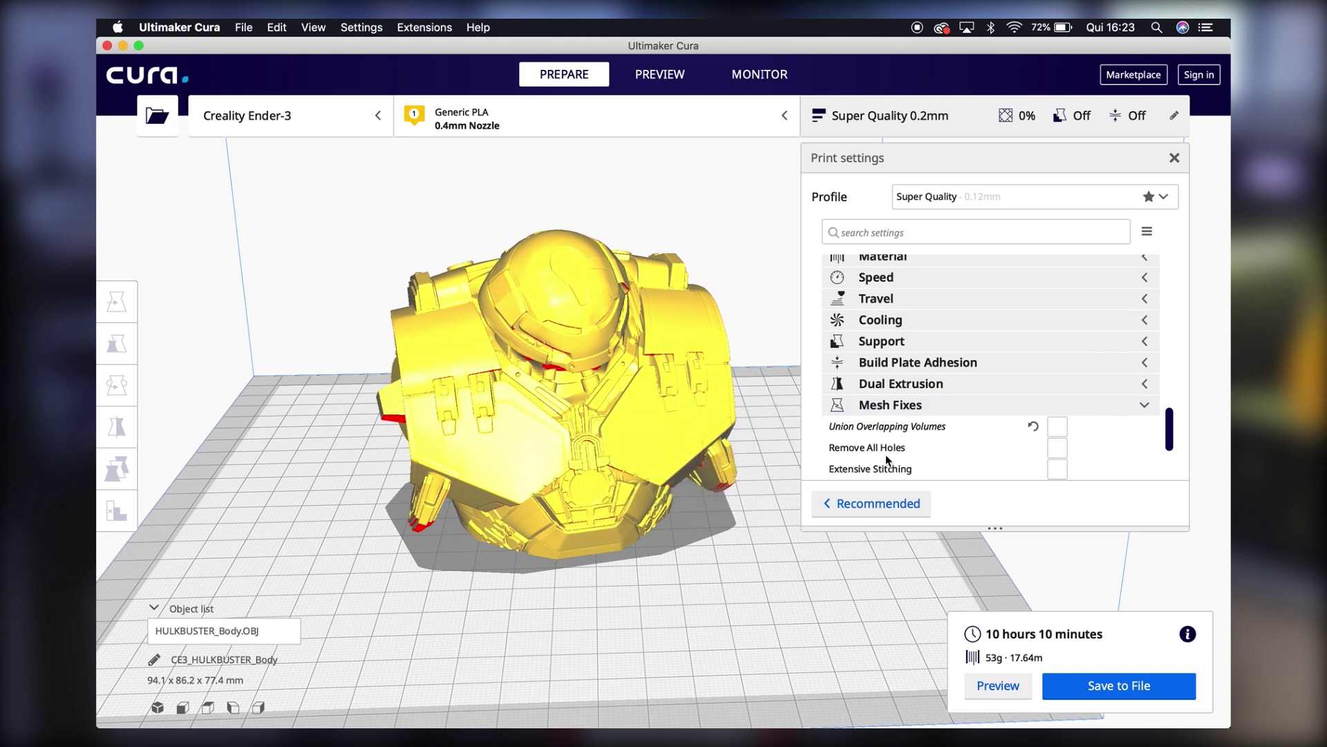
mouse_move(857, 458)
right_drag(584, 389, 551, 382)
scroll(551, 383, up, 2)
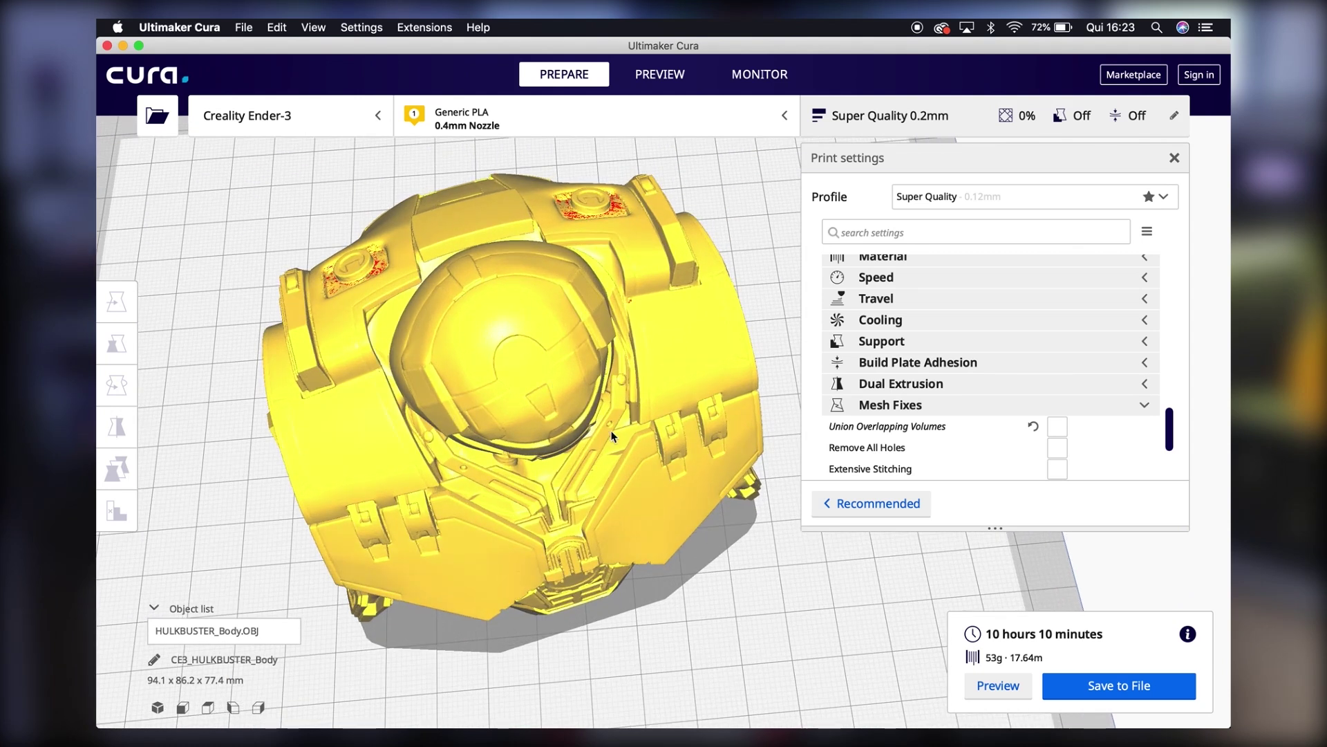
Preview the sliced Hulkbuster body, stepping from layer 1 up to layer 36 around the square hole in its base
click(998, 685)
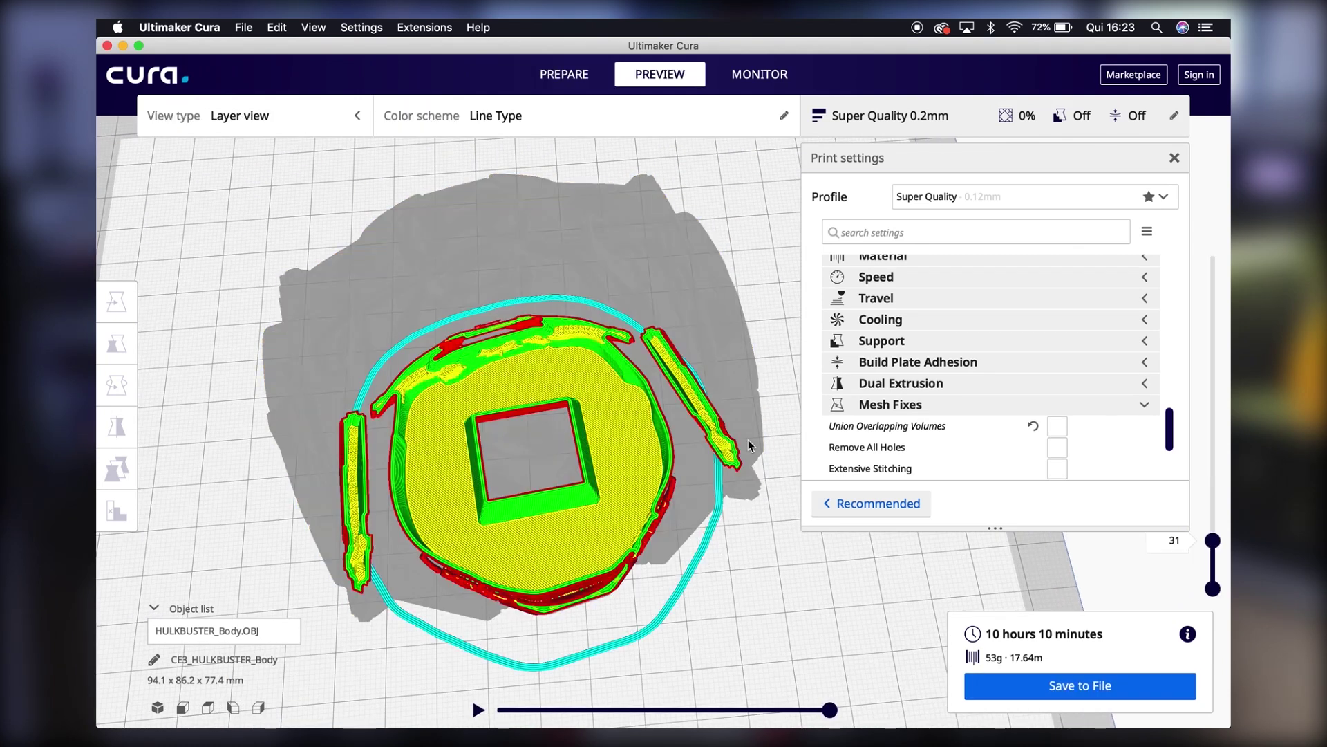
scroll(565, 318, down, 2)
scroll(565, 318, up, 4)
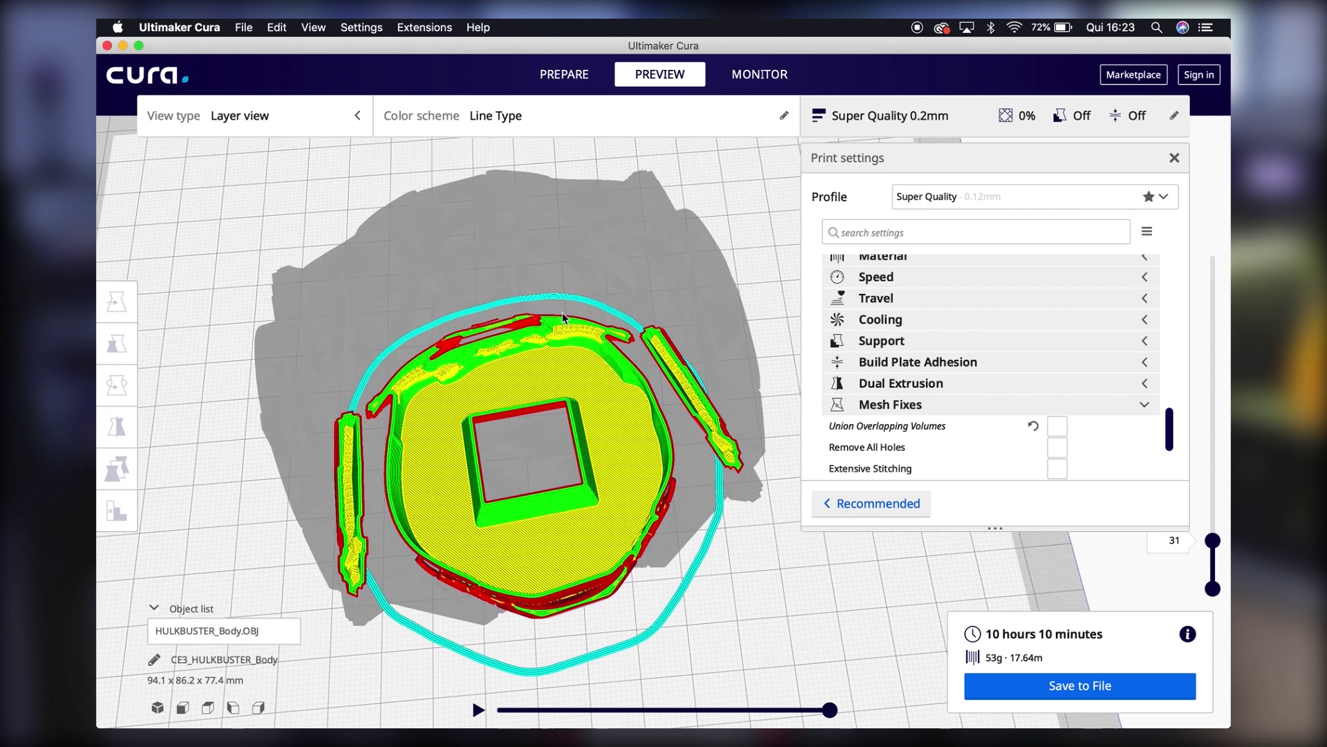
drag(1214, 540, 1219, 588)
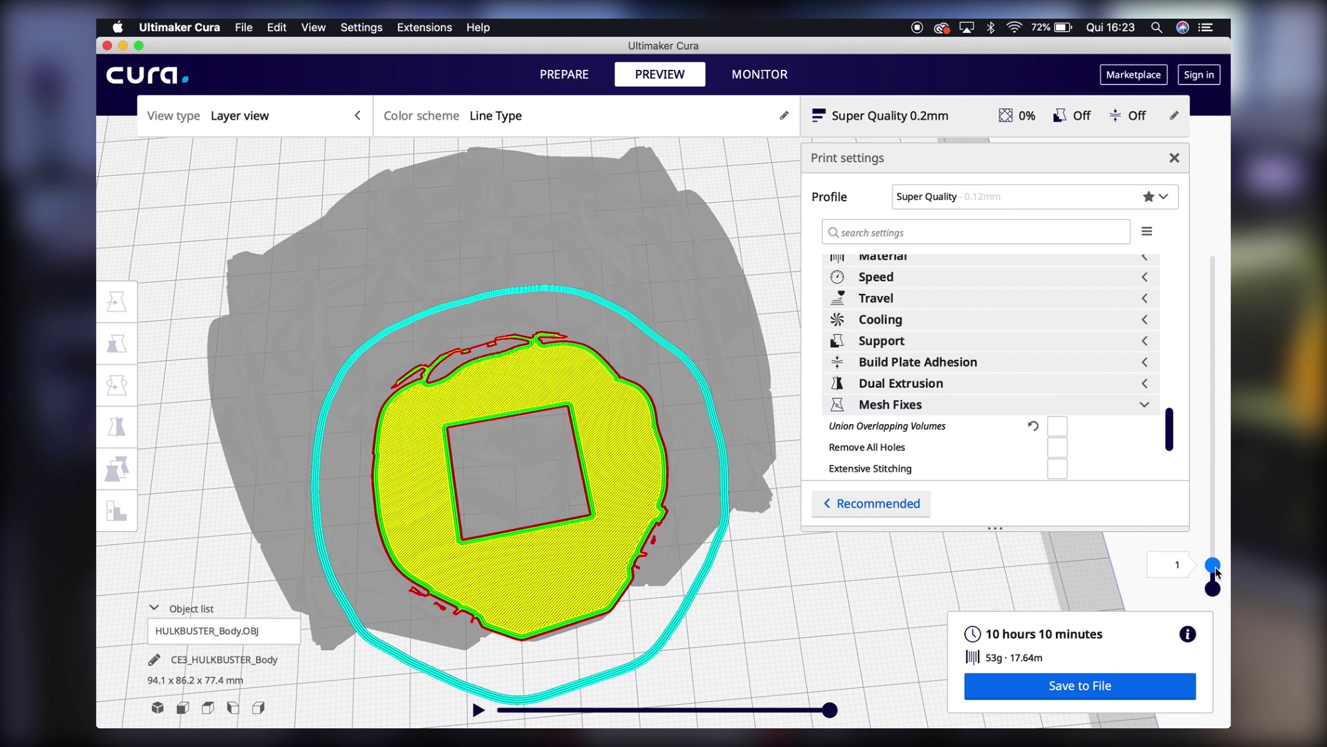
drag(1214, 567, 1213, 536)
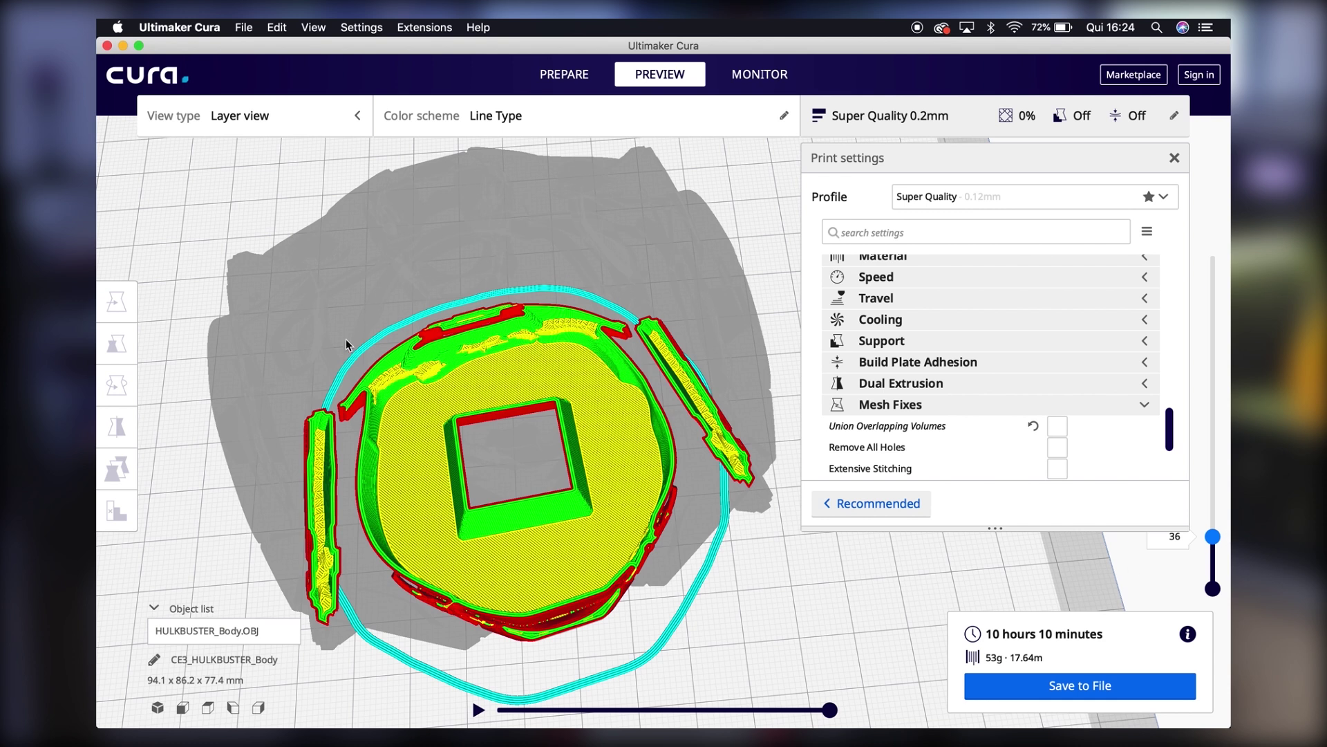
Enable Remove All Holes in the mesh fixes and slice the Hulkbuster body again
scroll(1175, 449, down, 3)
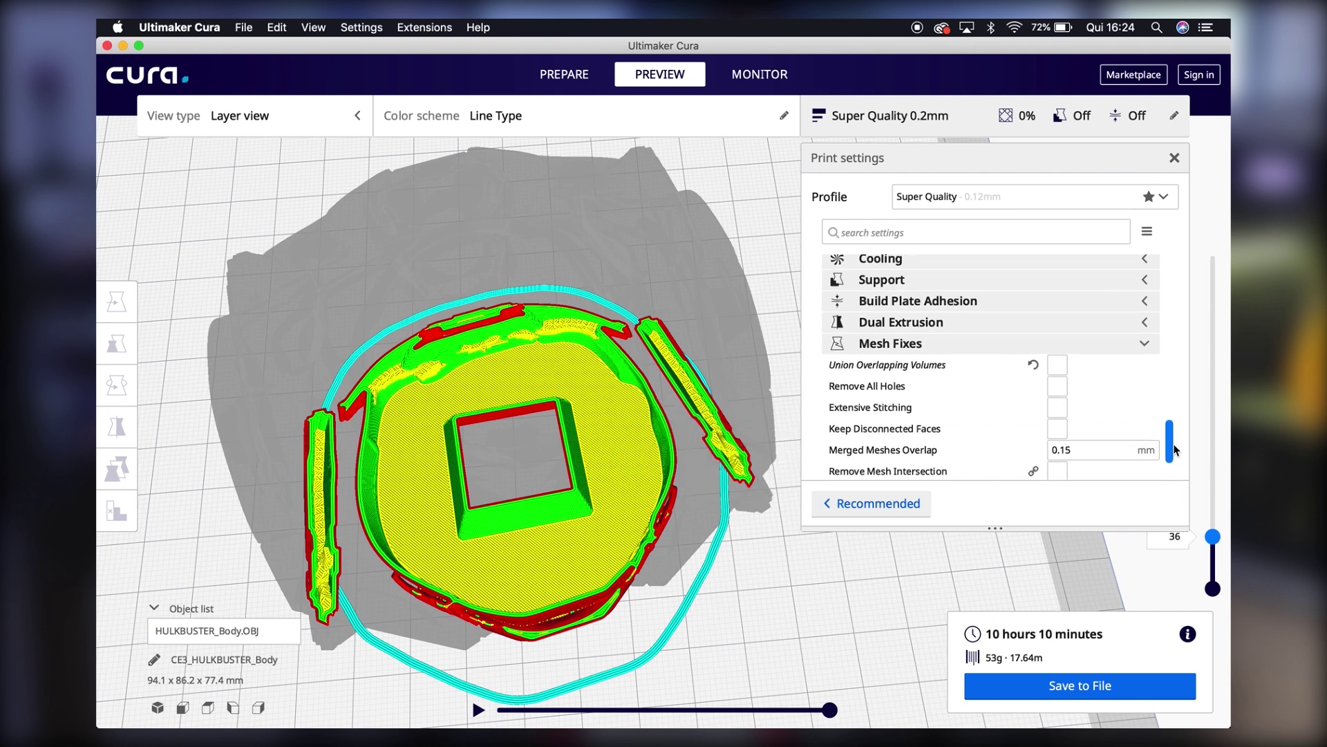
click(1057, 386)
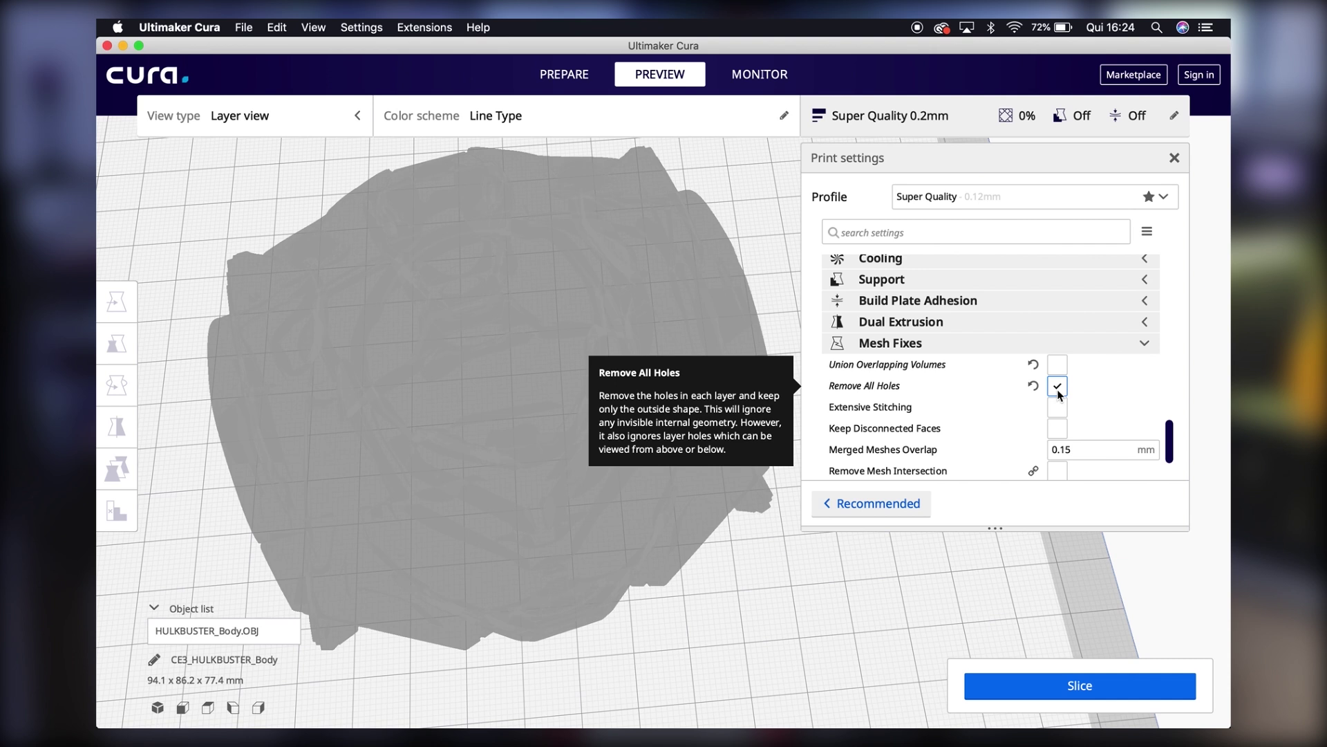
click(1057, 387)
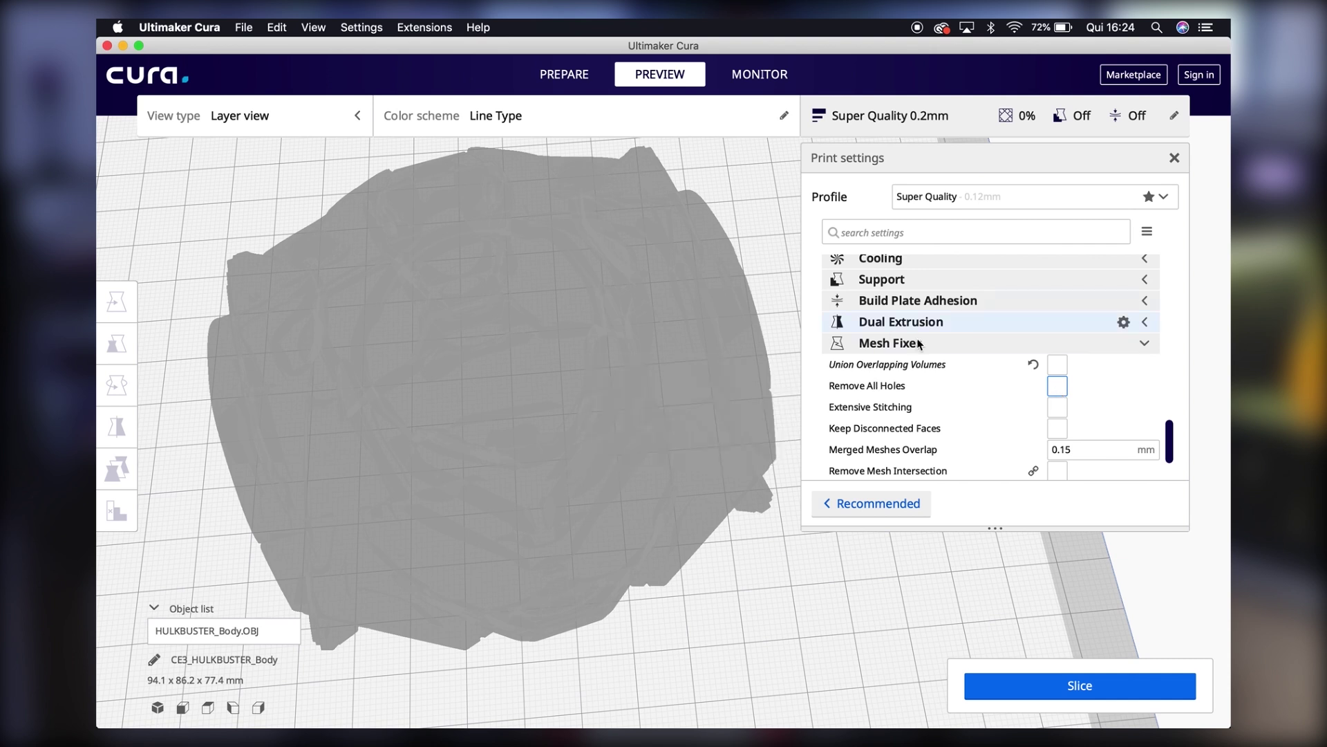
click(1052, 387)
click(1089, 688)
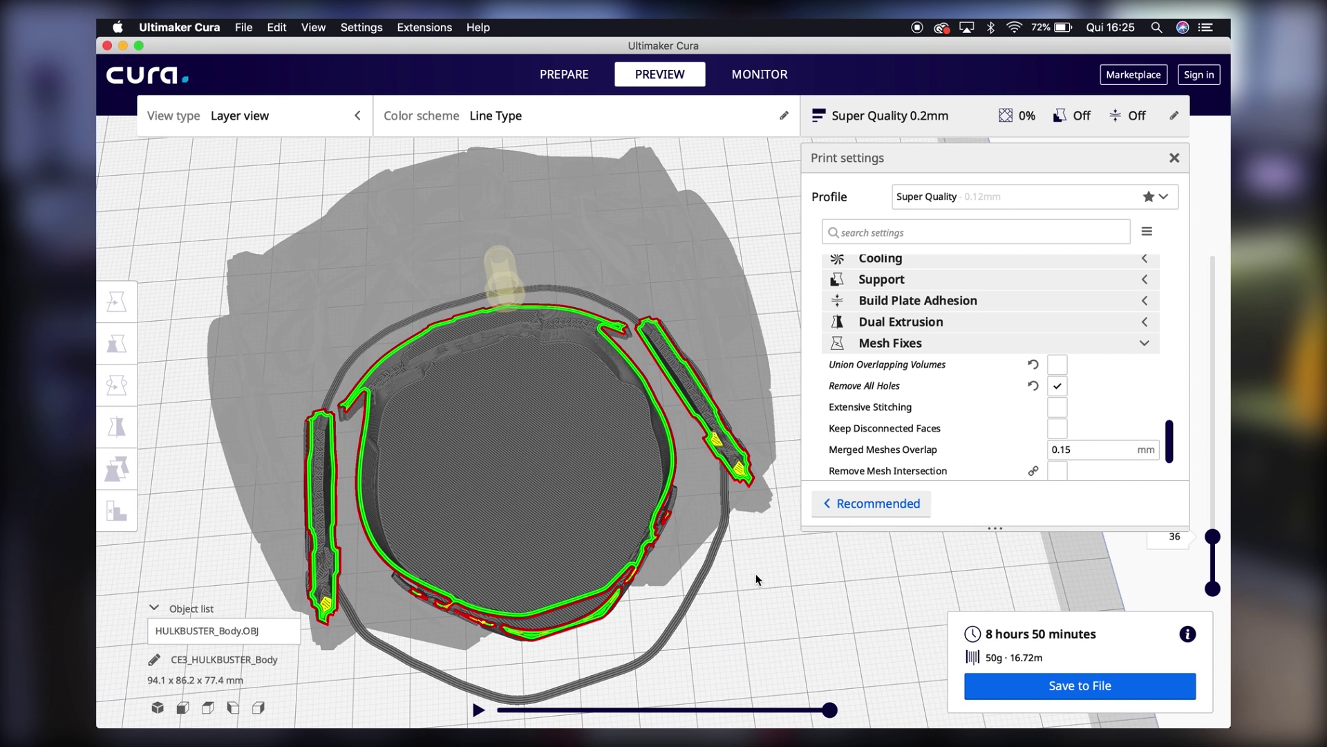
Compare the solid Hulkbuster body with its re-sliced layers, raising the displayed layer above 36
click(572, 83)
right_drag(735, 558, 603, 415)
right_drag(528, 608, 733, 612)
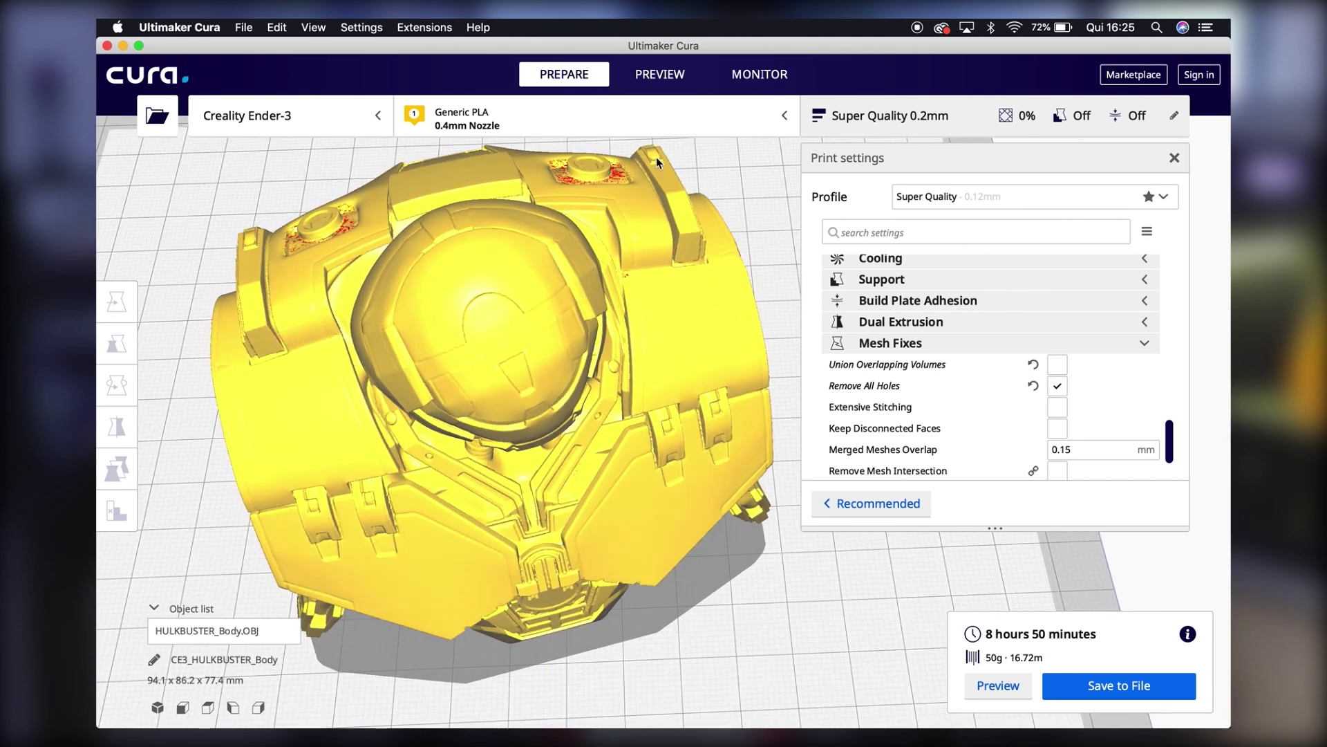
click(652, 81)
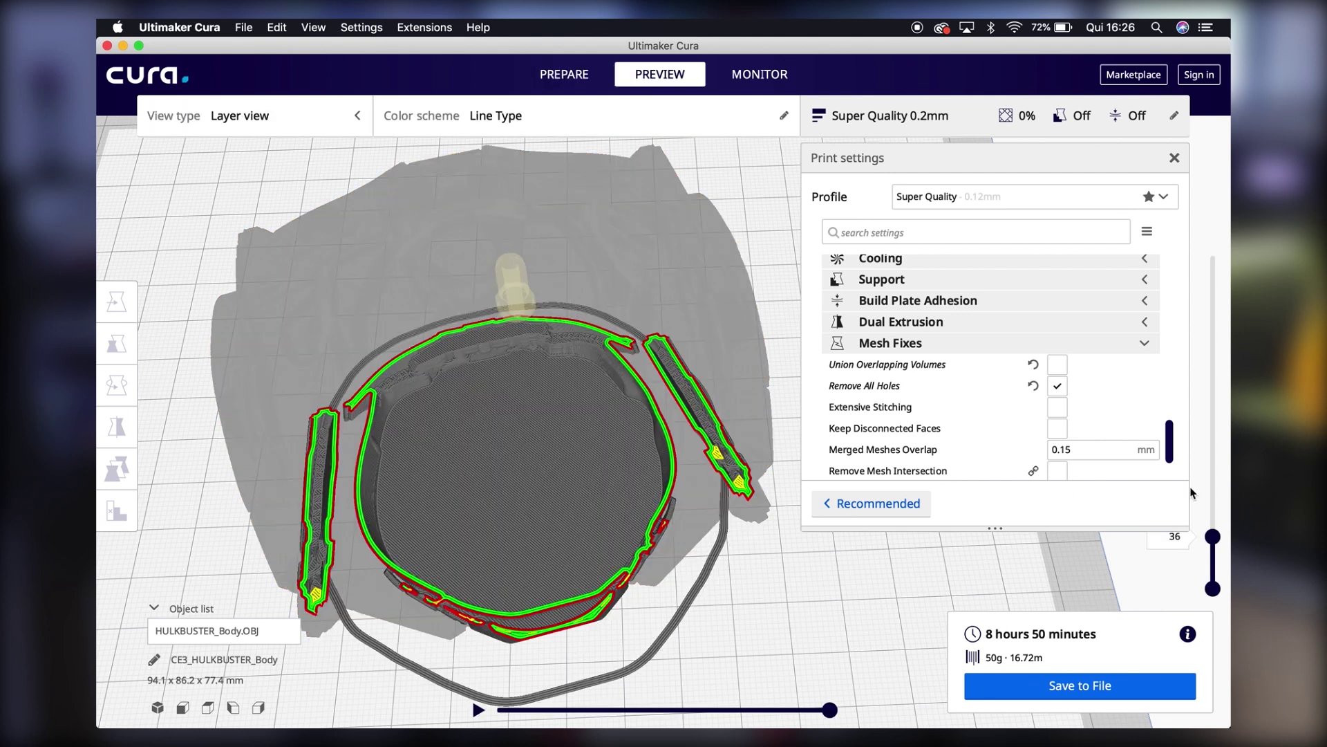
drag(1215, 534, 1214, 503)
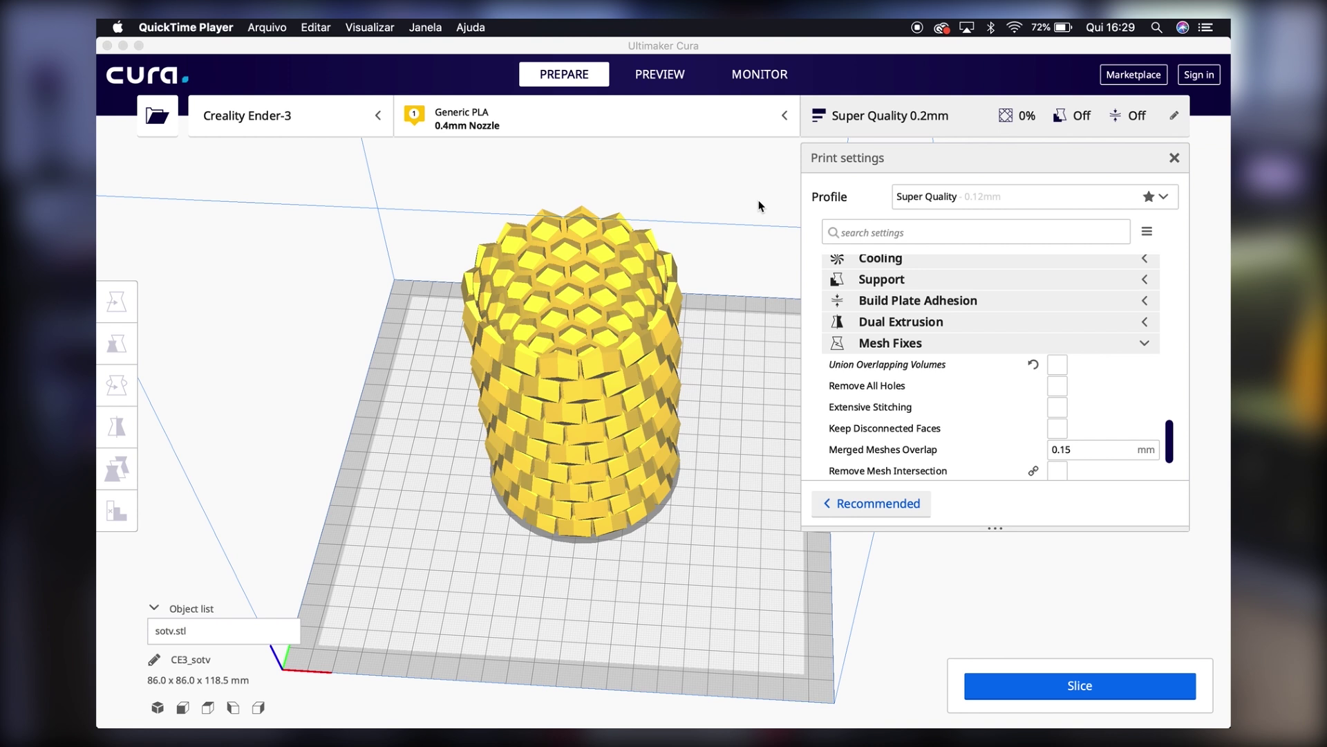
Examine the honeycomb vase sotv.stl from above and from the side, including its open interior and outer wall
right_drag(704, 268, 724, 315)
right_drag(599, 276, 643, 312)
scroll(594, 357, up, 5)
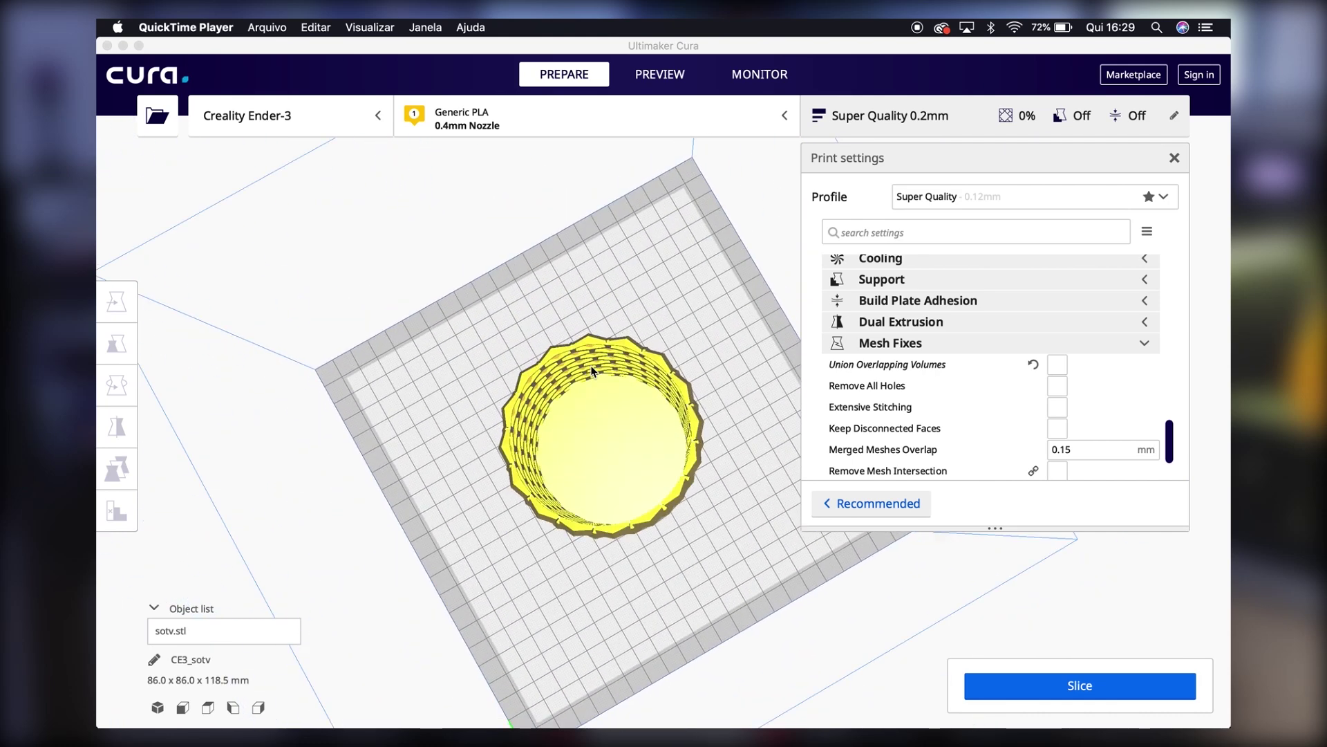
right_drag(586, 343, 570, 300)
scroll(570, 300, up, 5)
scroll(571, 302, down, 8)
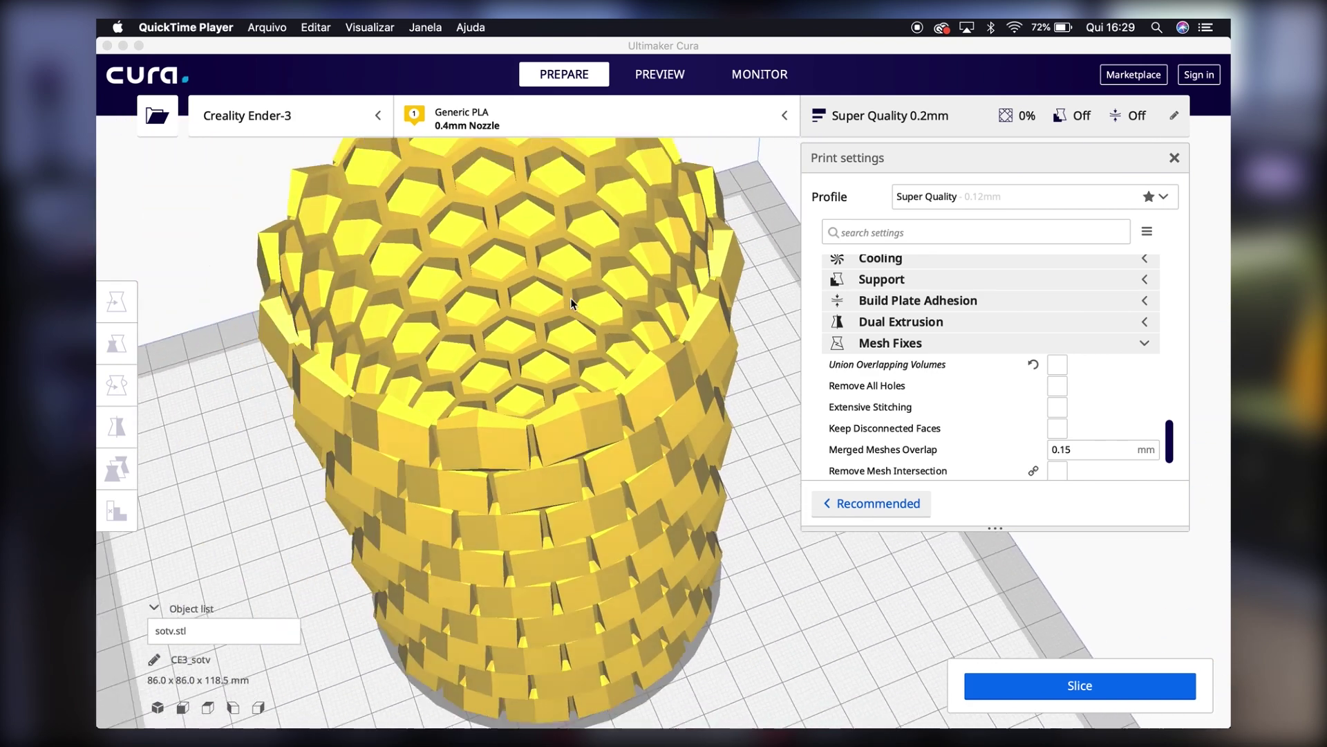
right_drag(568, 326, 564, 328)
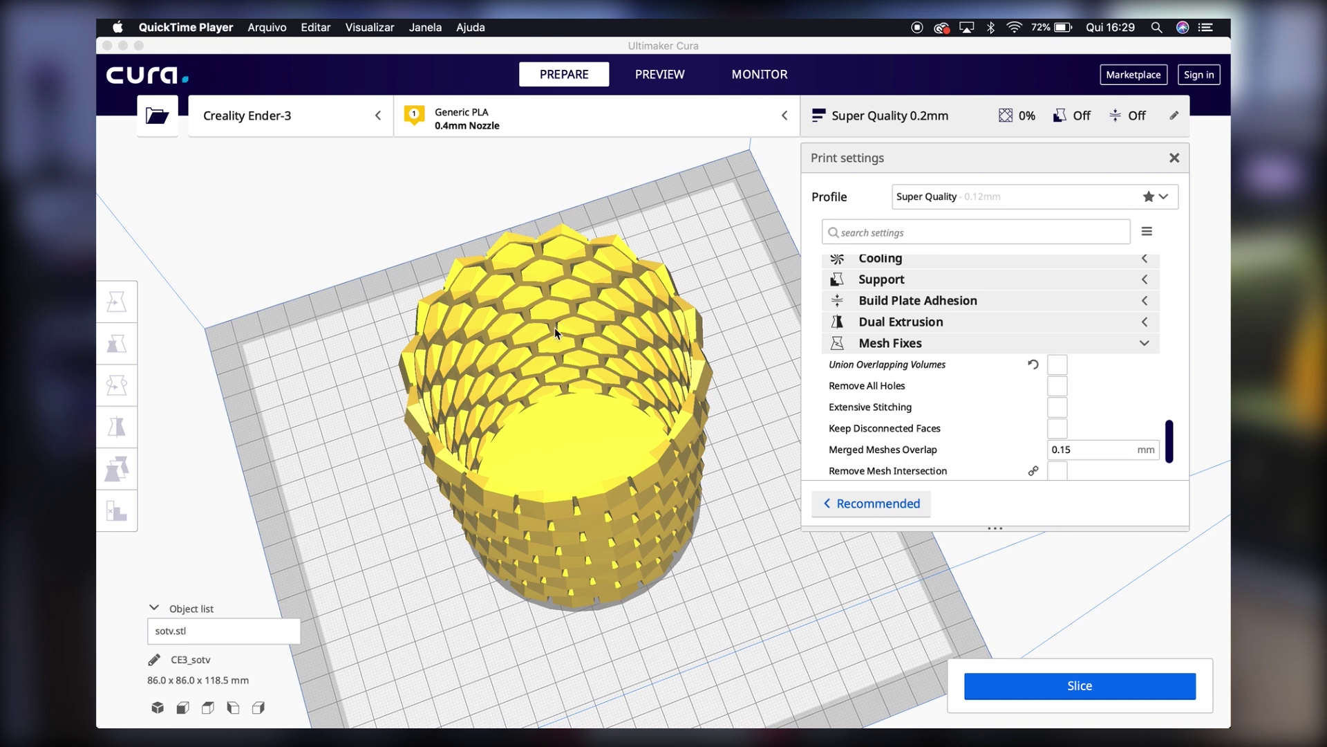
right_drag(595, 391, 589, 370)
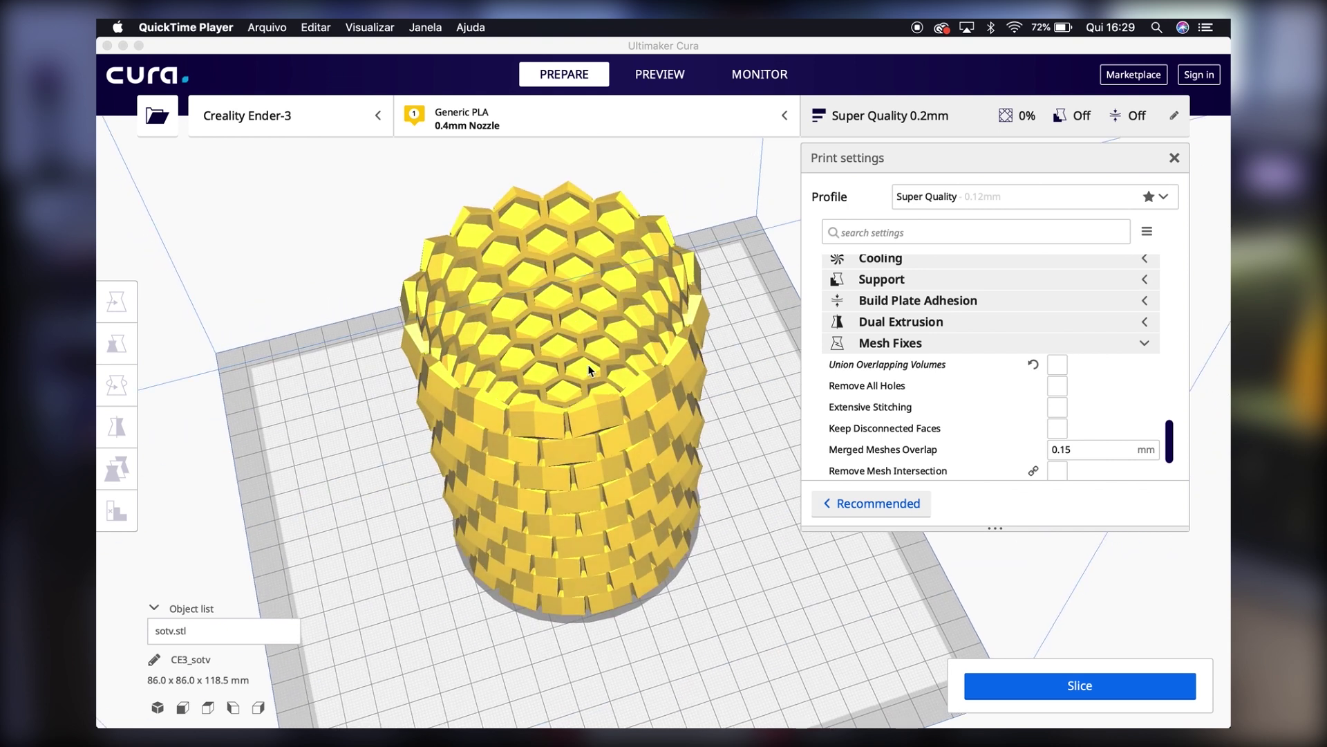
right_drag(590, 370, 976, 333)
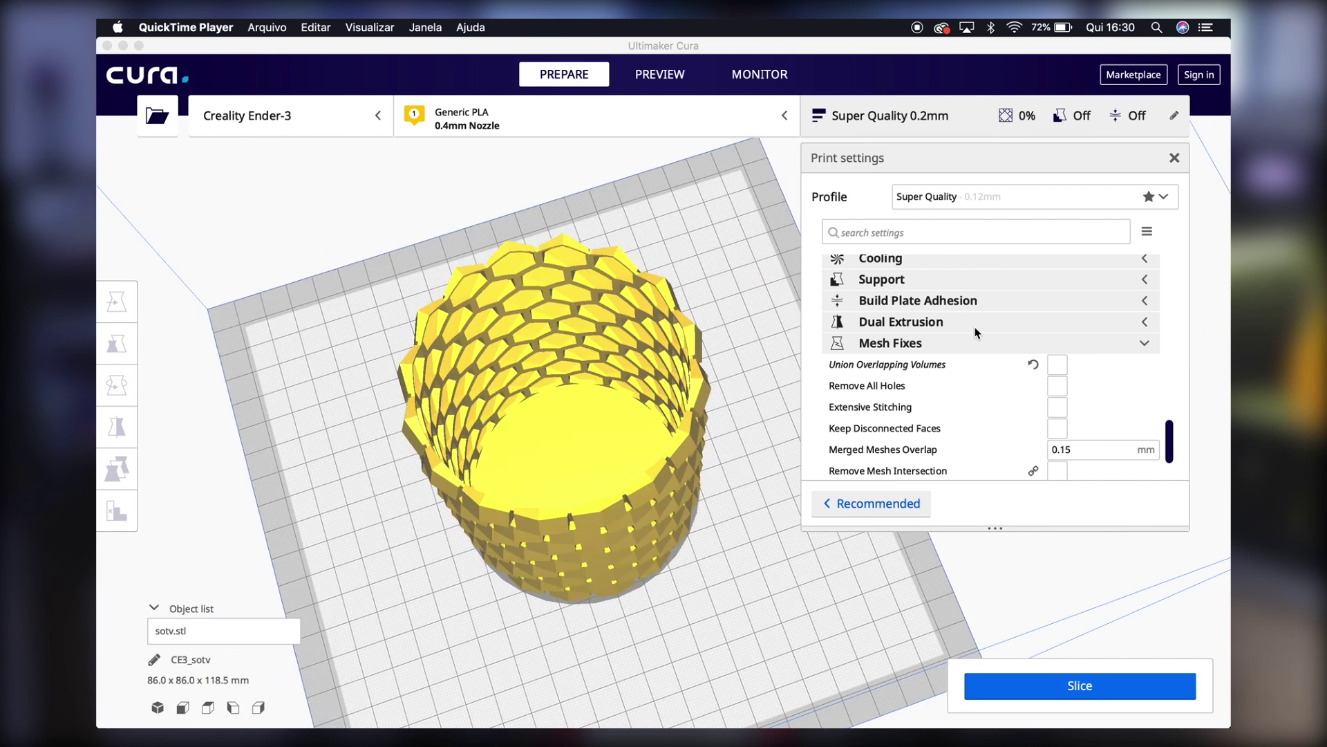
Enable Remove All Holes for the vase, slice it, and show the layer preview
click(1057, 386)
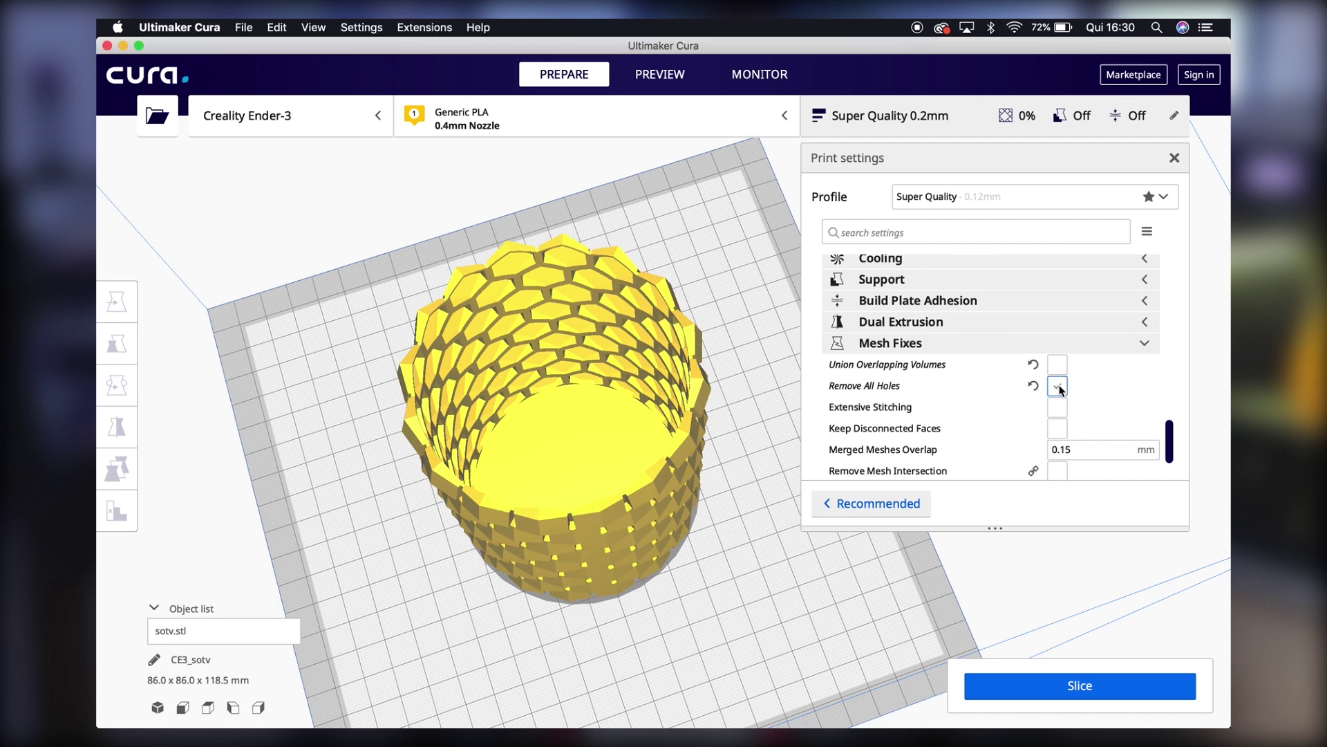
click(1074, 683)
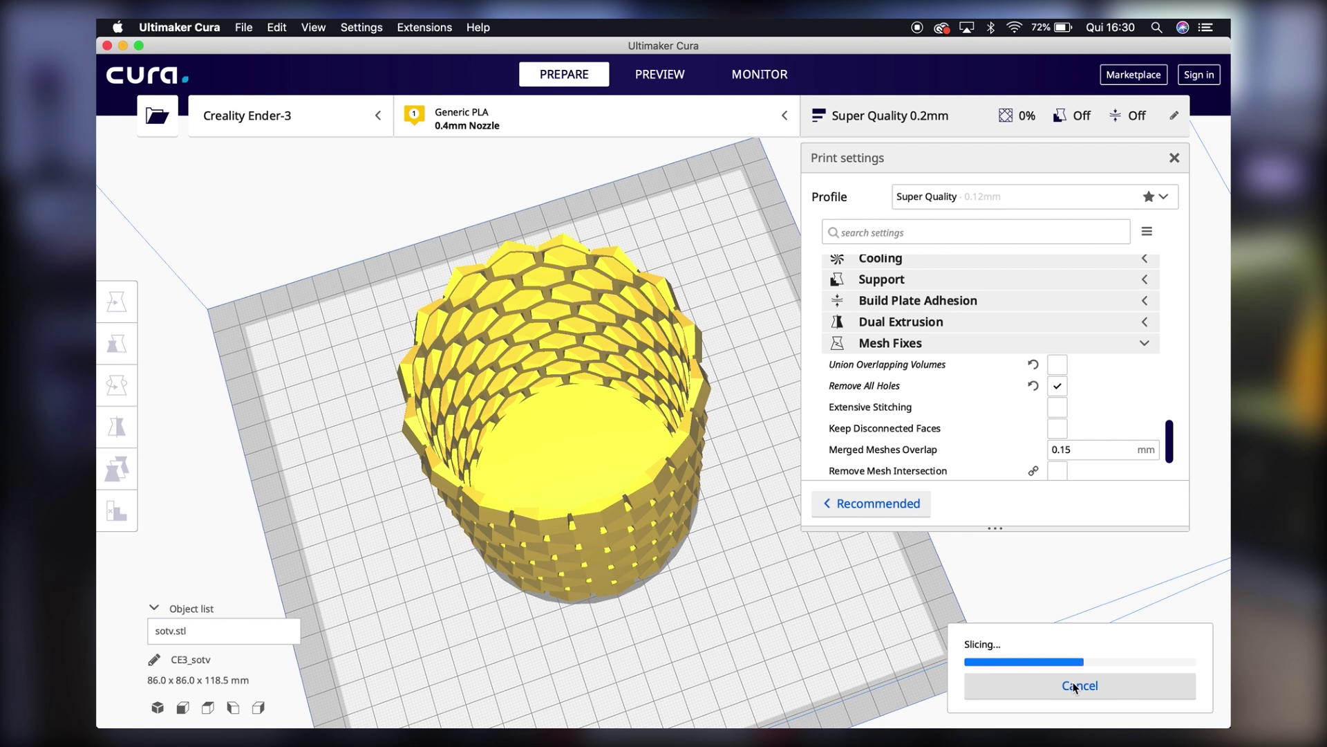
right_drag(595, 427, 571, 456)
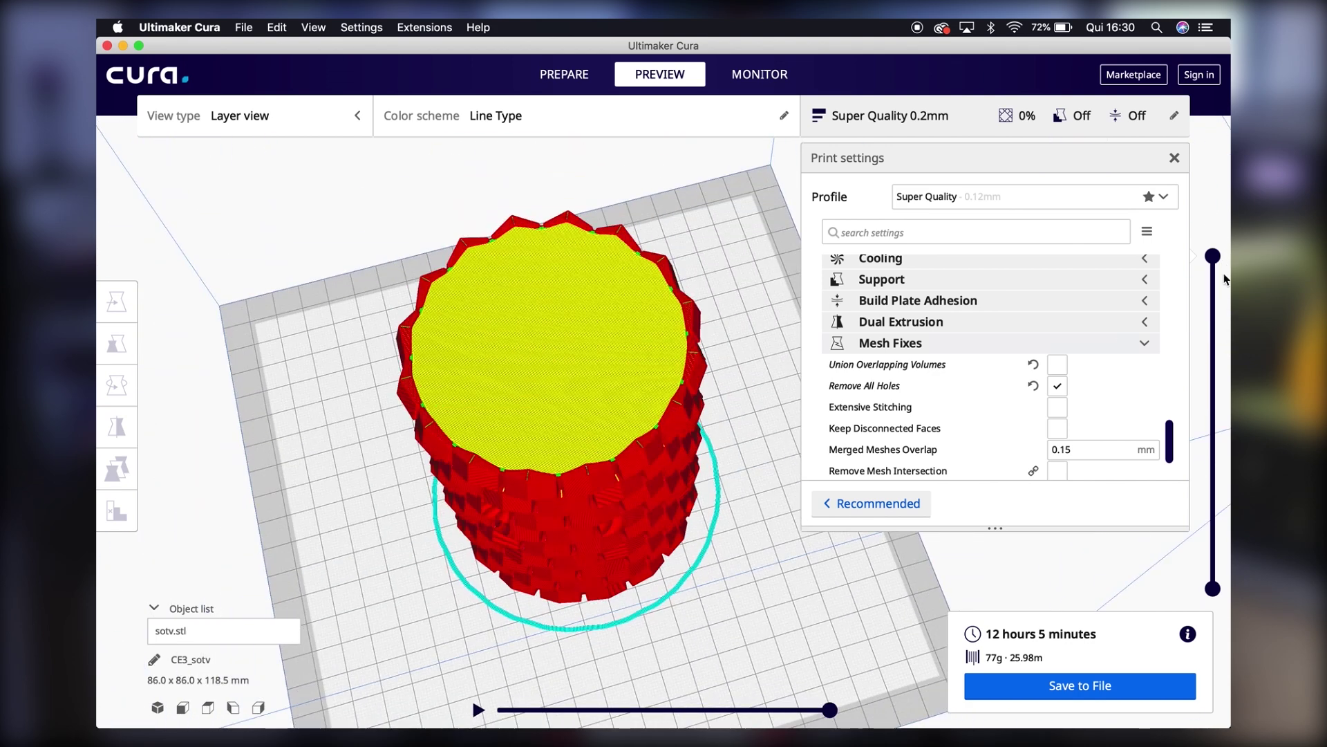
Inspect the top of the sliced vase and lower the displayed layer range to expose its interior
mouse_move(1212, 256)
mouse_down()
mouse_move(1214, 321)
mouse_move(1217, 259)
mouse_up()
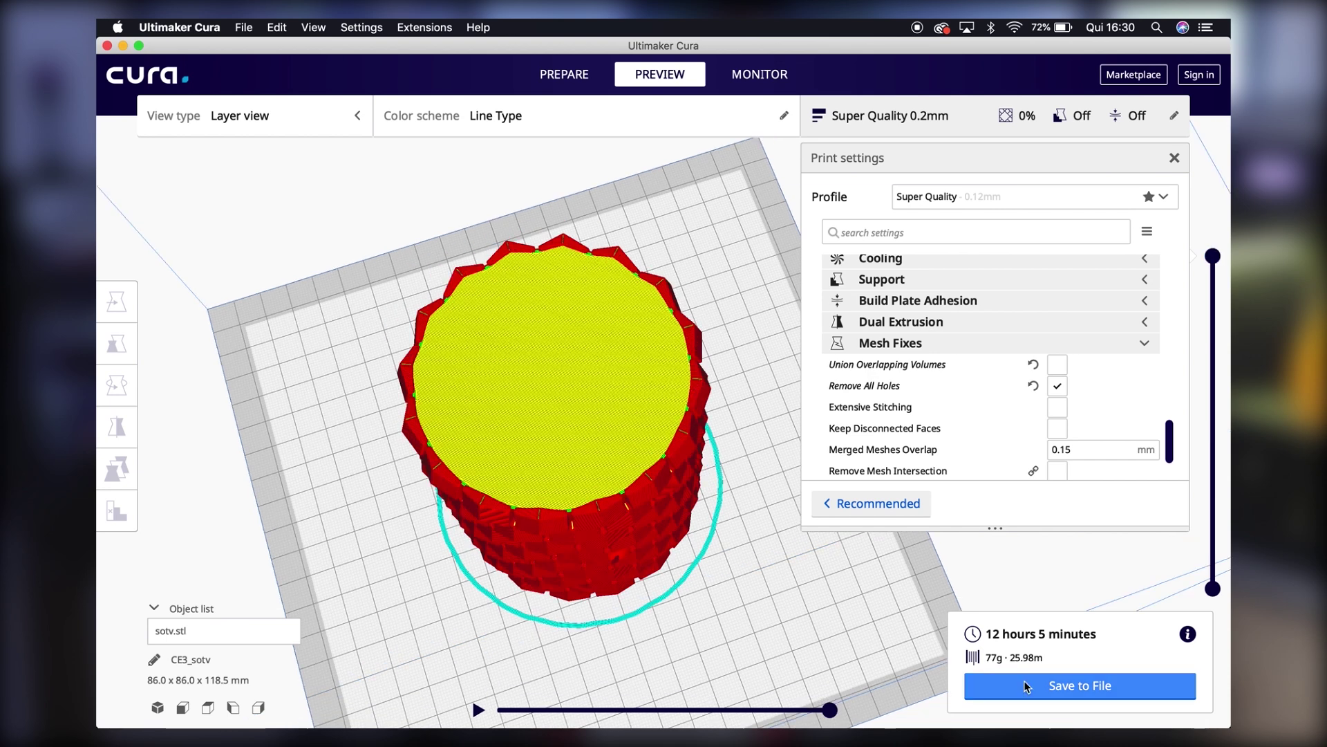
mouse_move(594, 423)
right_down()
mouse_move(586, 371)
mouse_move(591, 435)
mouse_move(583, 277)
mouse_move(578, 435)
right_up()
mouse_move(1217, 263)
mouse_down()
mouse_move(1216, 319)
mouse_move(1217, 264)
mouse_up()
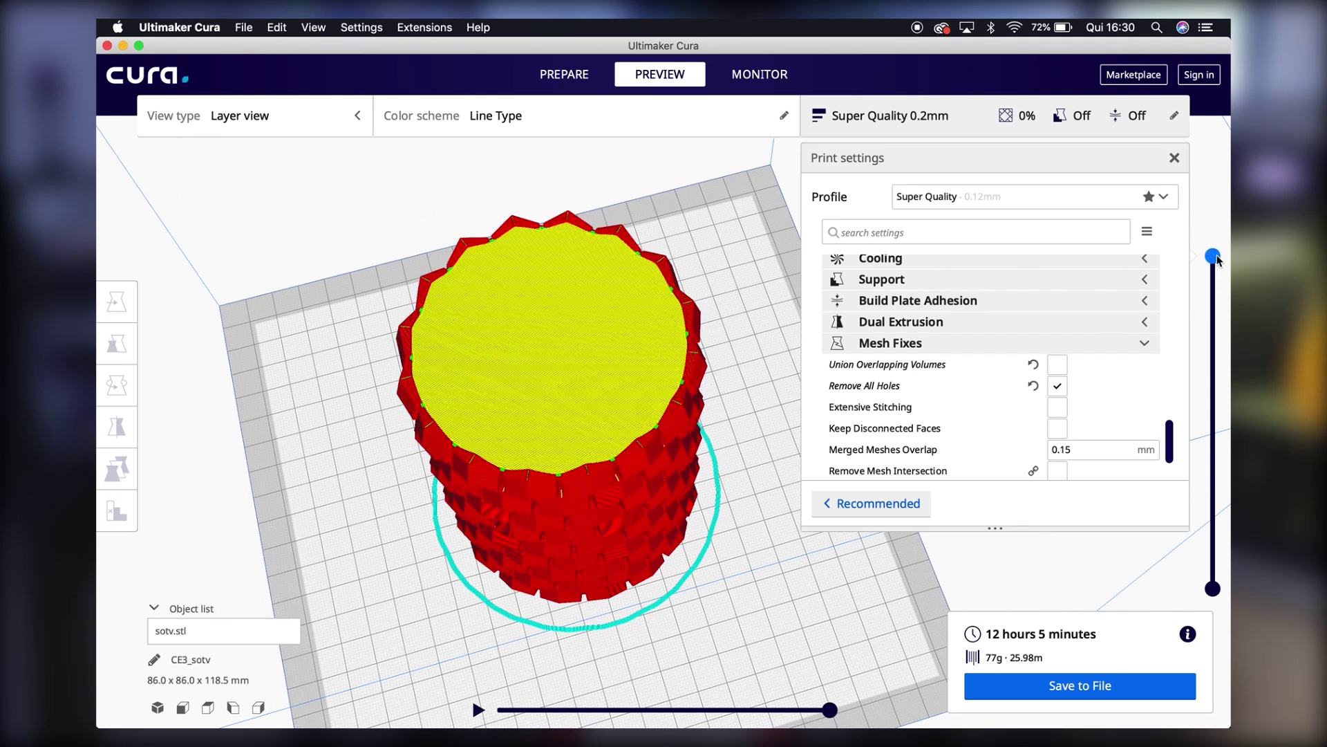
mouse_move(1217, 263)
mouse_down()
mouse_move(1218, 279)
mouse_move(1212, 262)
mouse_up()
scroll(1107, 313, up, 10)
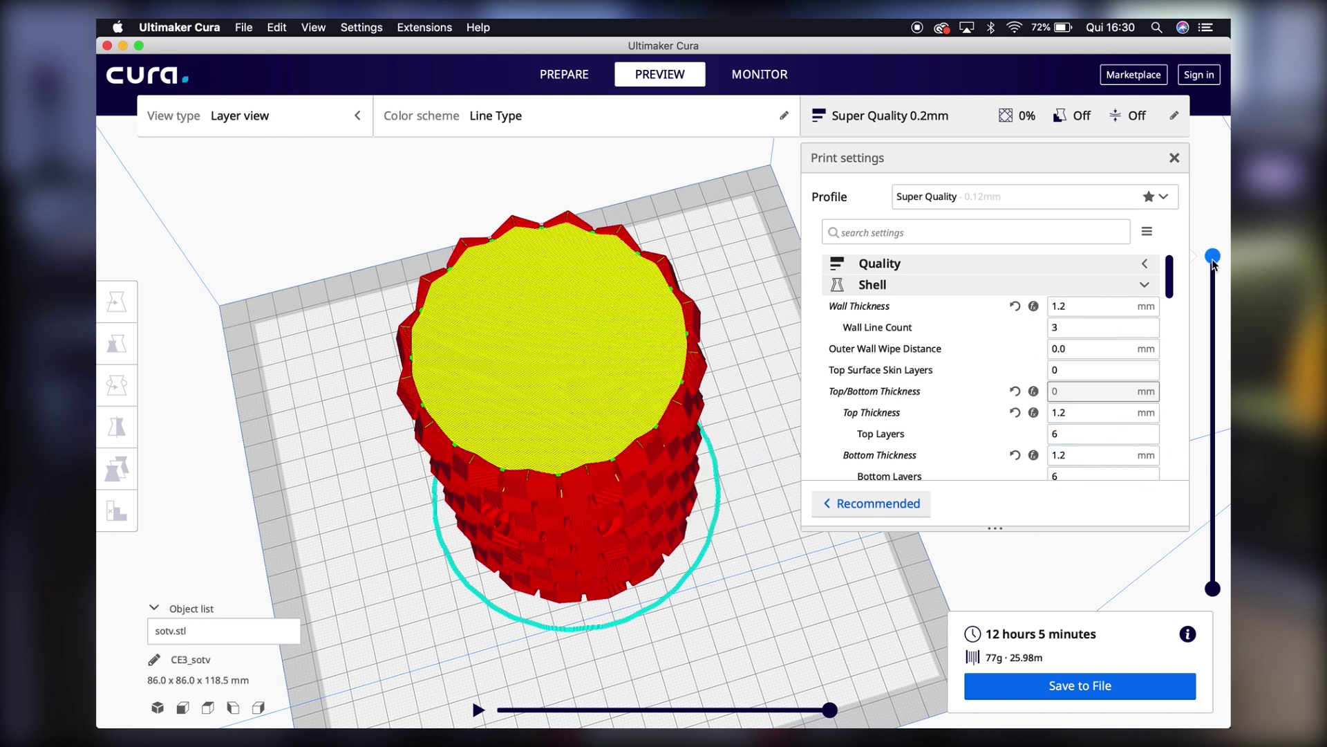
drag(1213, 256, 1201, 291)
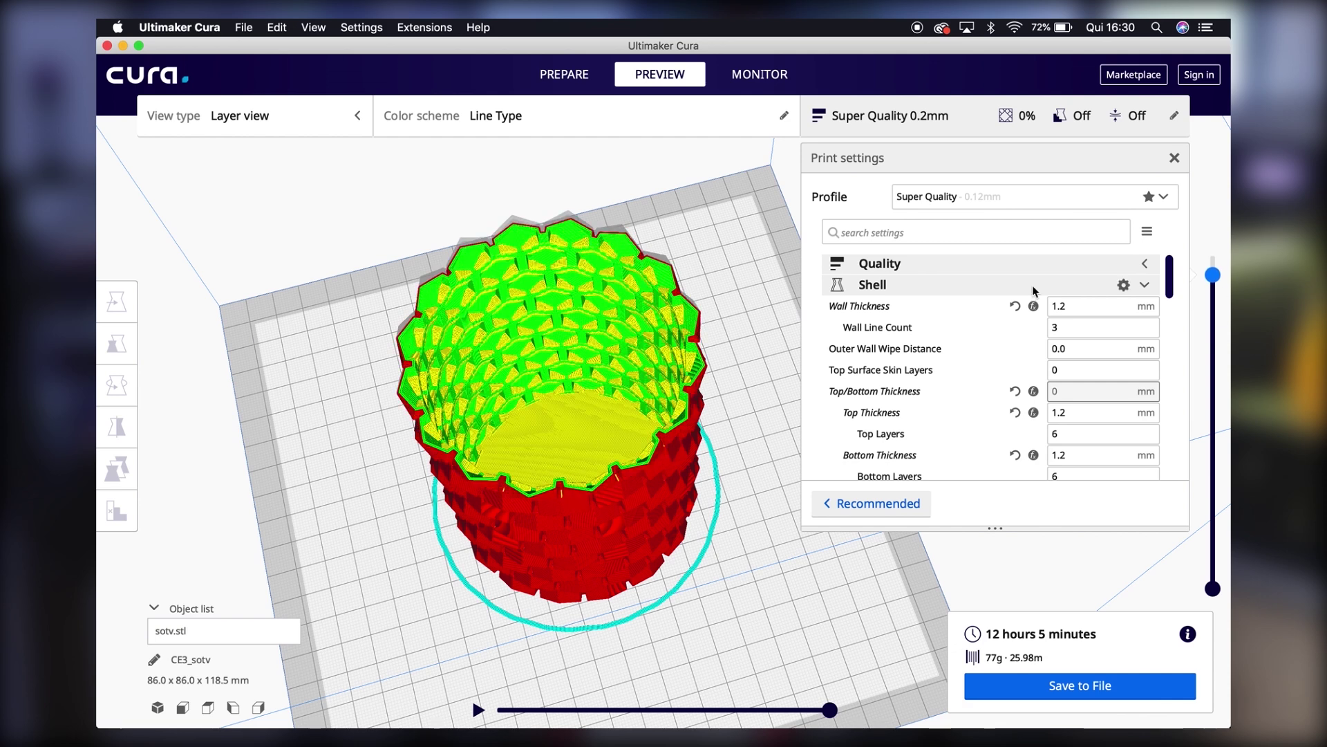
Examine the inner walls and floor of the sliced vase up close in the layer preview
scroll(684, 307, up, 1)
scroll(685, 307, up, 5)
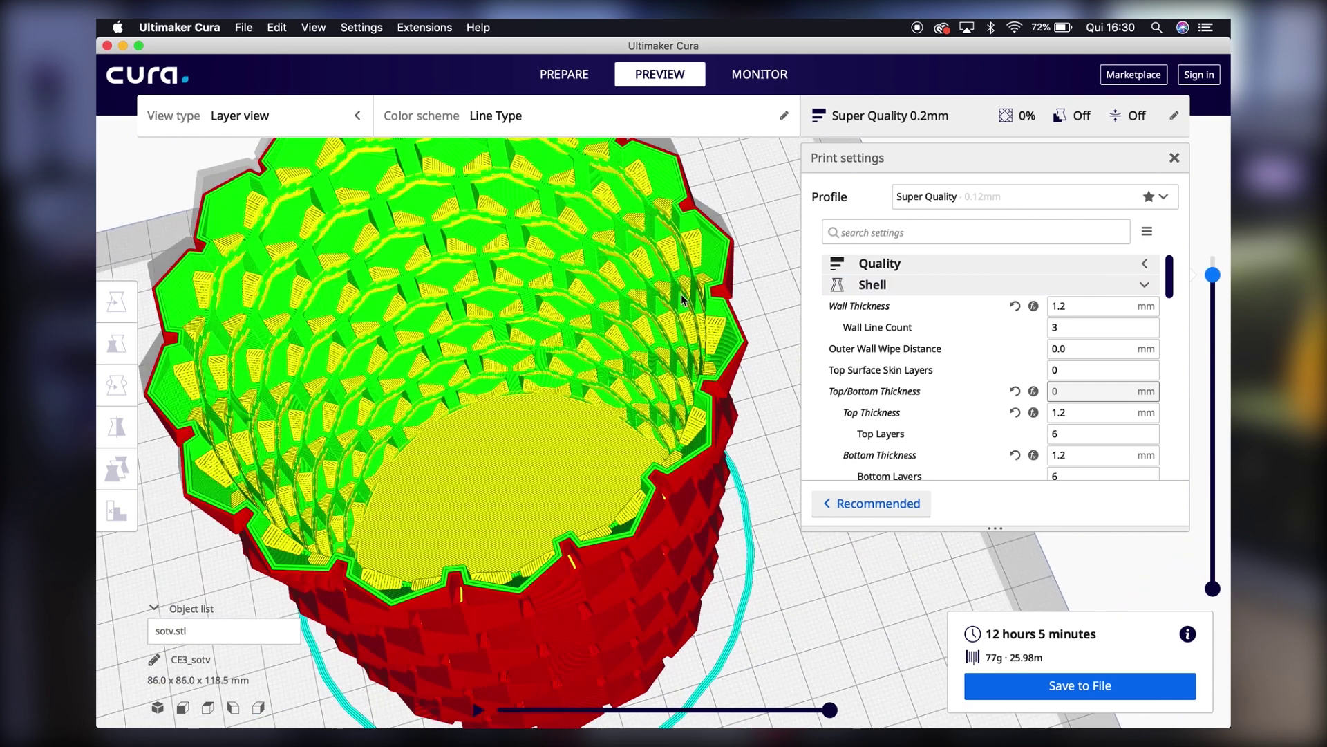
right_drag(468, 316, 482, 291)
scroll(482, 291, up, 2)
scroll(482, 291, down, 5)
right_drag(484, 289, 465, 318)
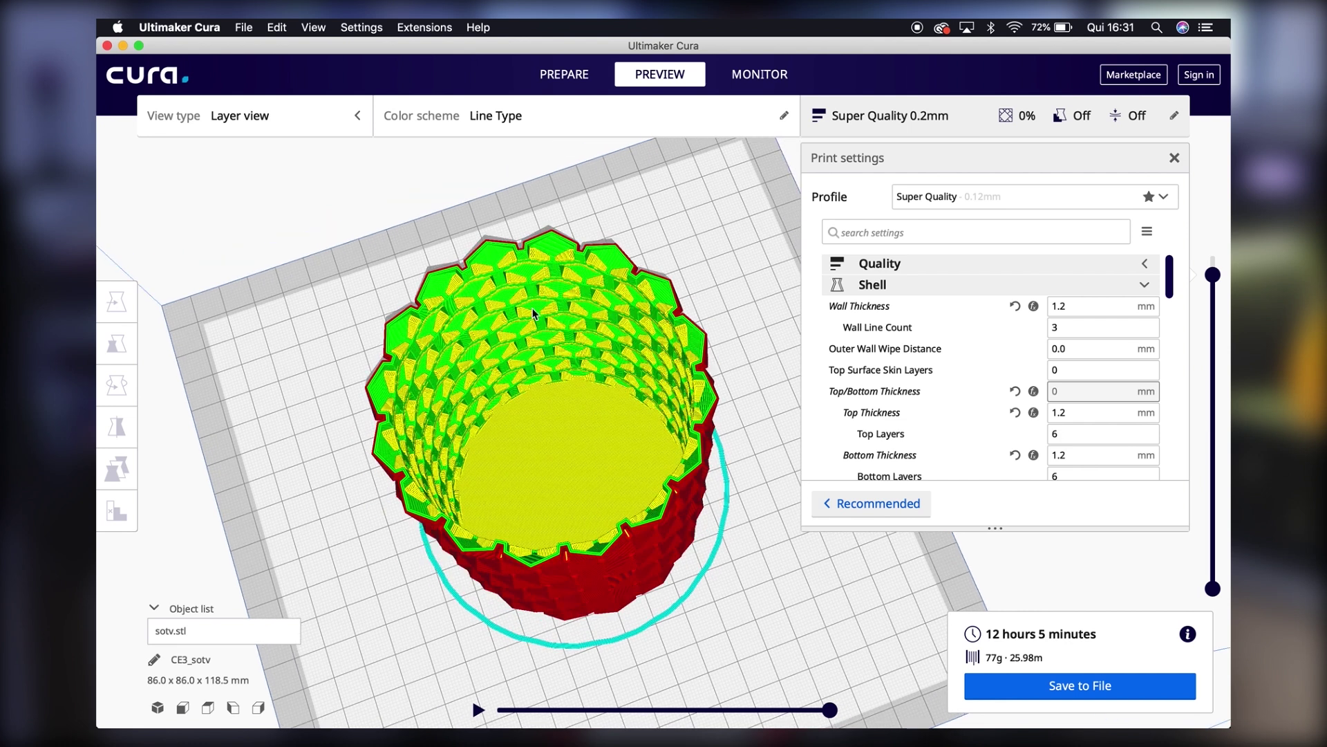
Set the wall thickness to 7 mm and the top thickness to 0 mm, and slice the vase again
click(1081, 307)
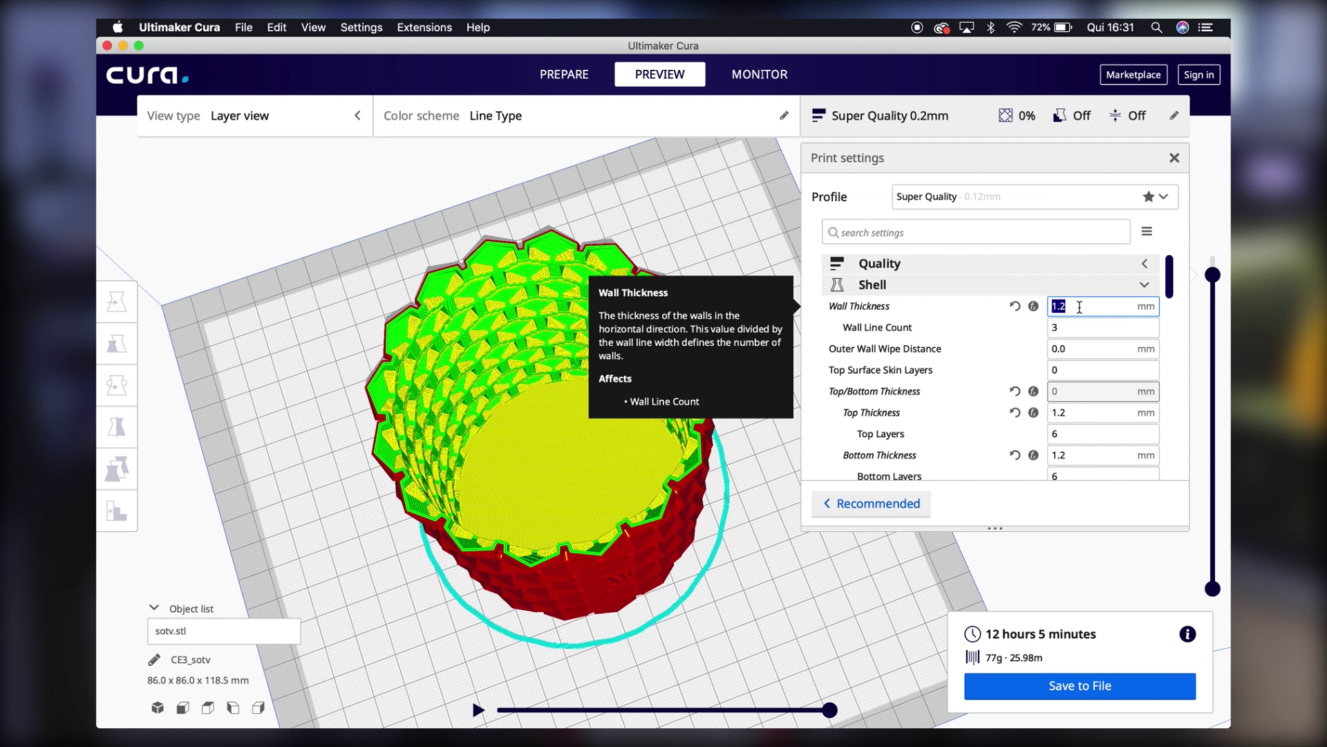
text(7)
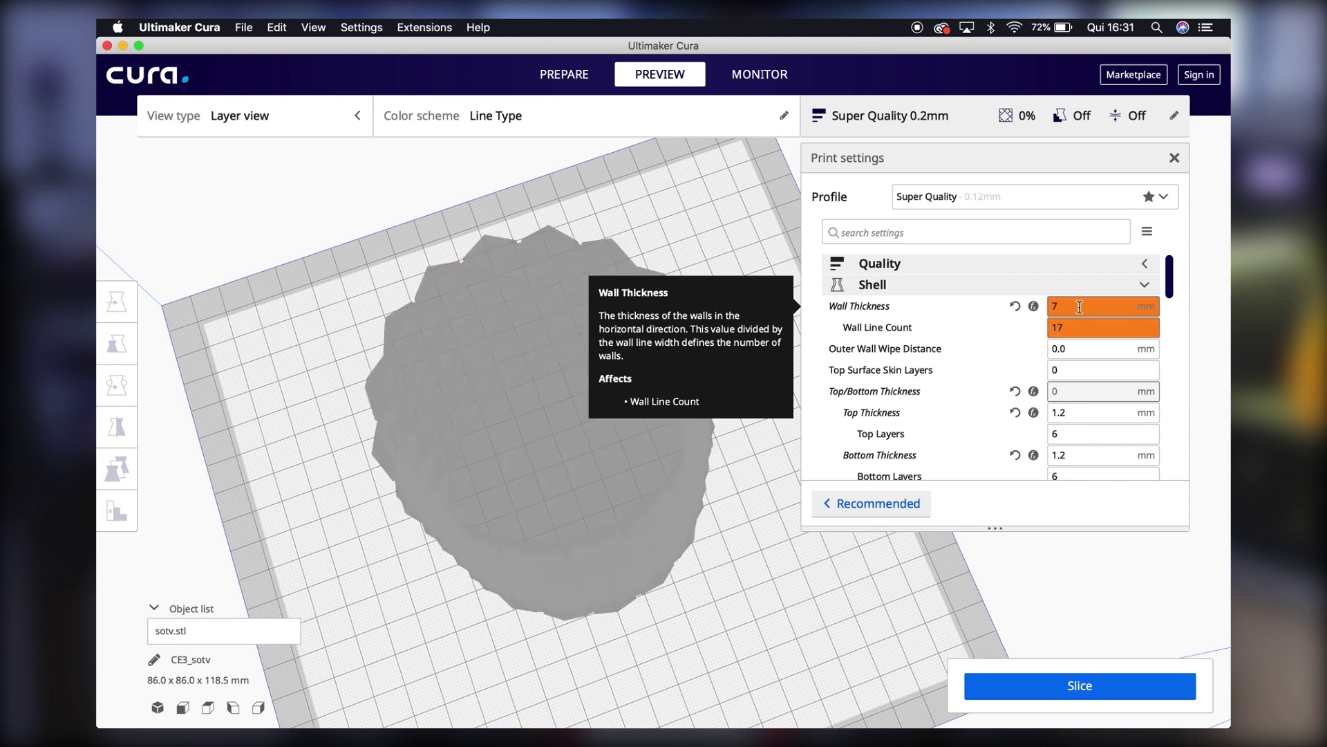
double_click(1077, 413)
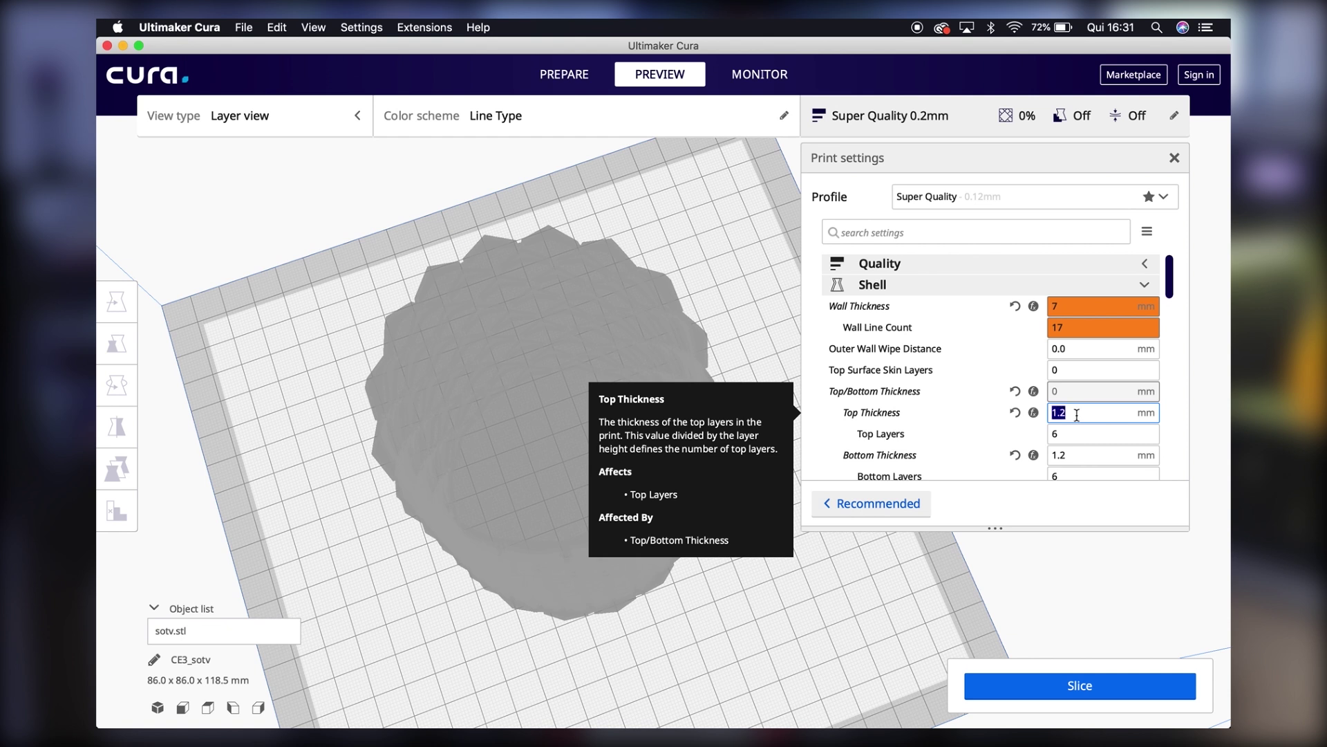
text(0)
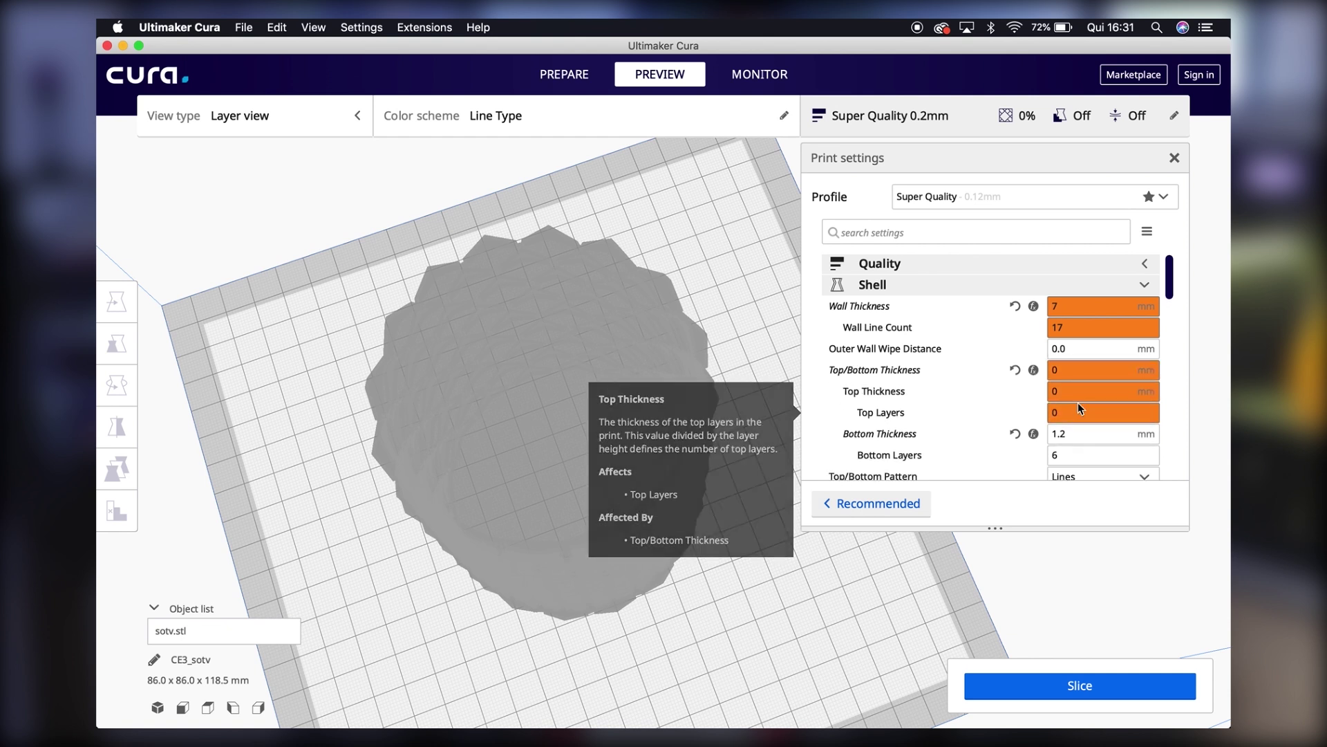
click(1093, 691)
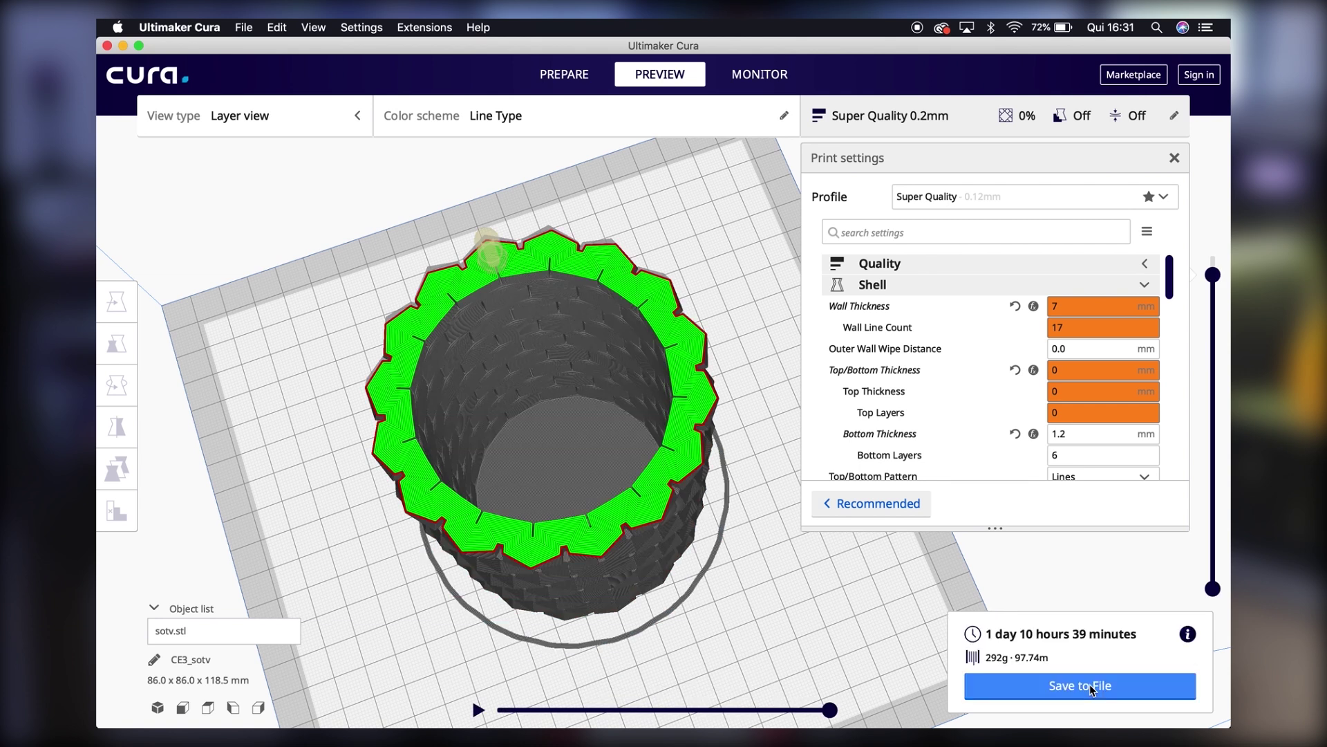
Raise the preview to the vase's highest layer and examine the re-sliced rim and opening
right_drag(680, 416, 649, 369)
drag(1213, 274, 1212, 241)
right_drag(740, 304, 794, 355)
mouse_move(1212, 258)
mouse_down()
mouse_move(1213, 531)
mouse_move(1220, 234)
mouse_up()
right_drag(625, 435, 574, 450)
Compare the vase's solid model with its sliced layer preview, looking down into the opening
drag(1168, 296, 1169, 244)
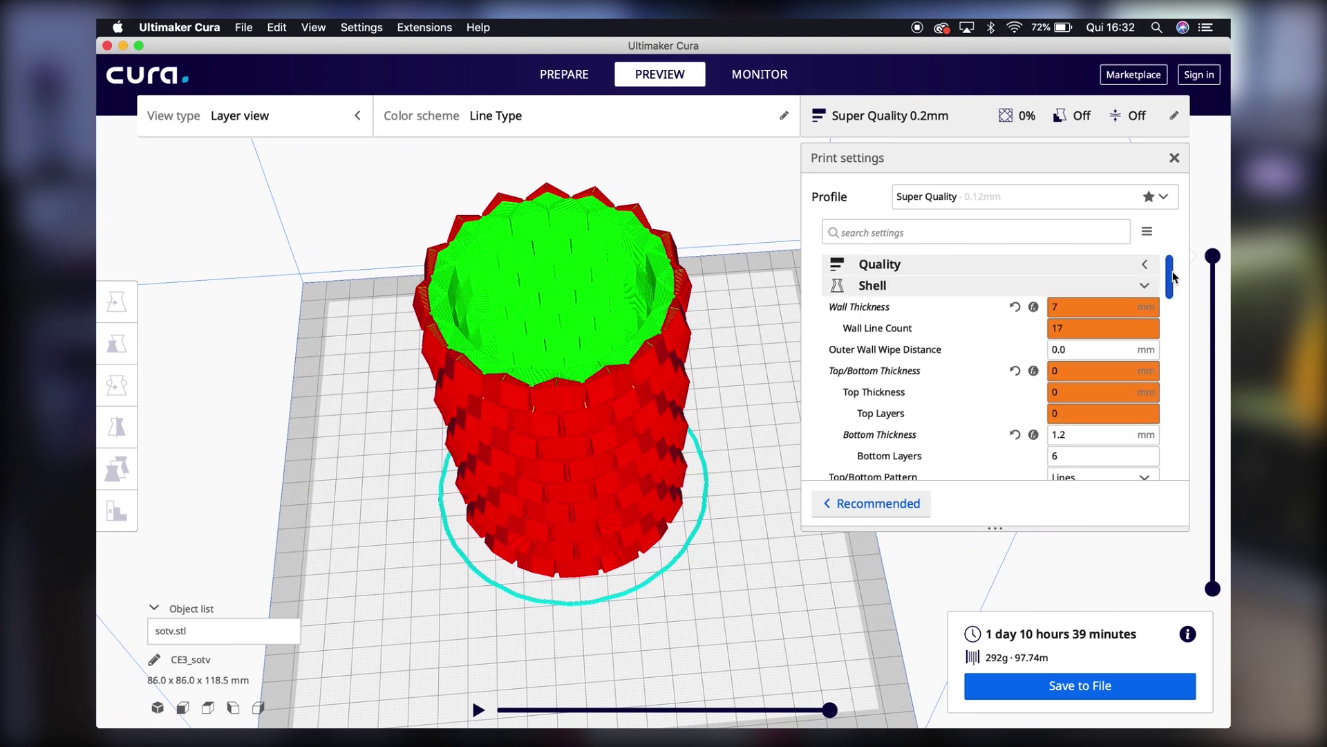
drag(1174, 276, 1173, 294)
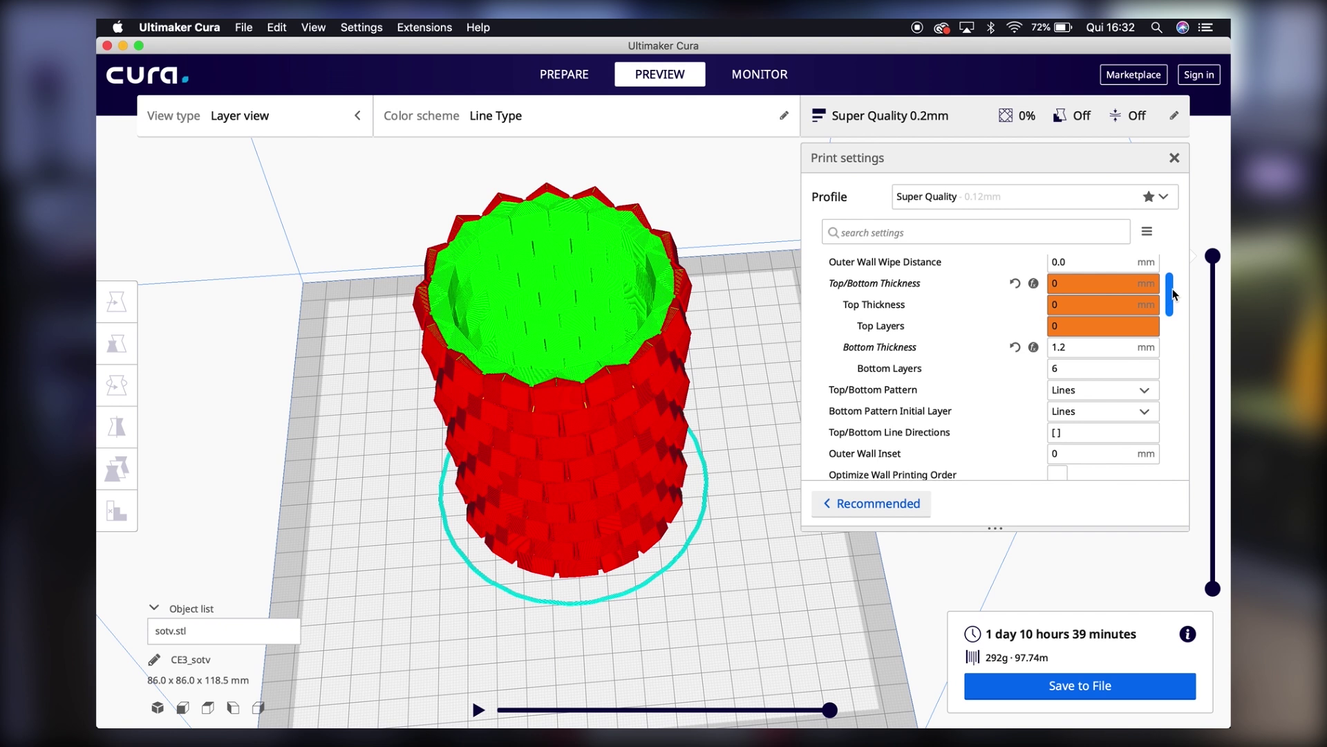
click(575, 77)
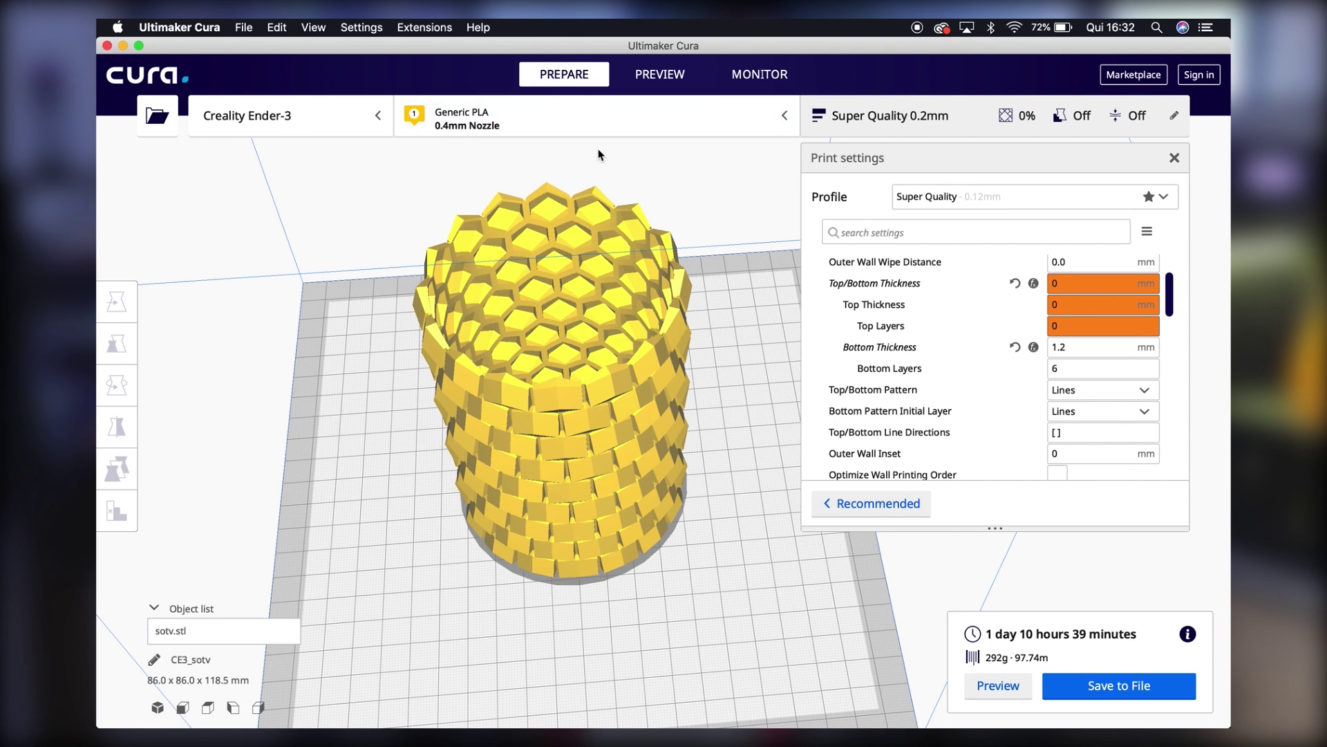
right_drag(602, 139, 598, 180)
click(655, 81)
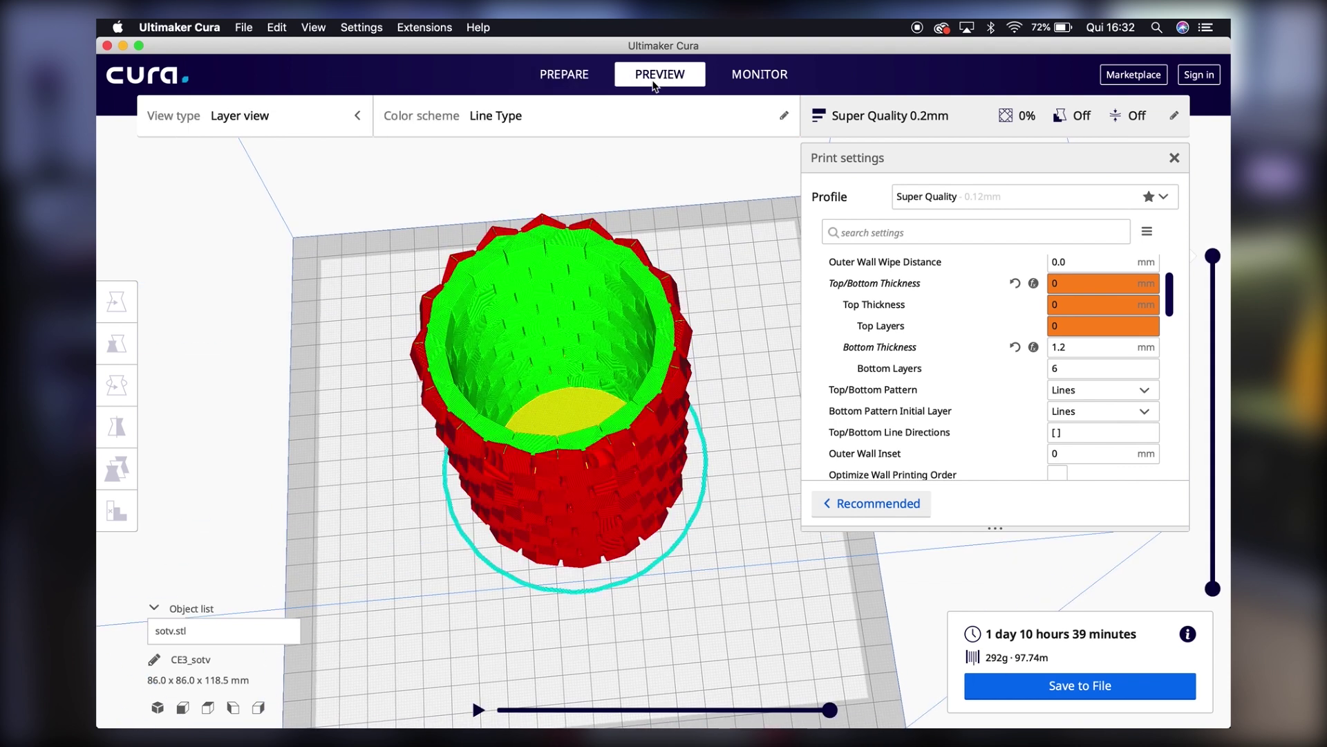
mouse_move(949, 283)
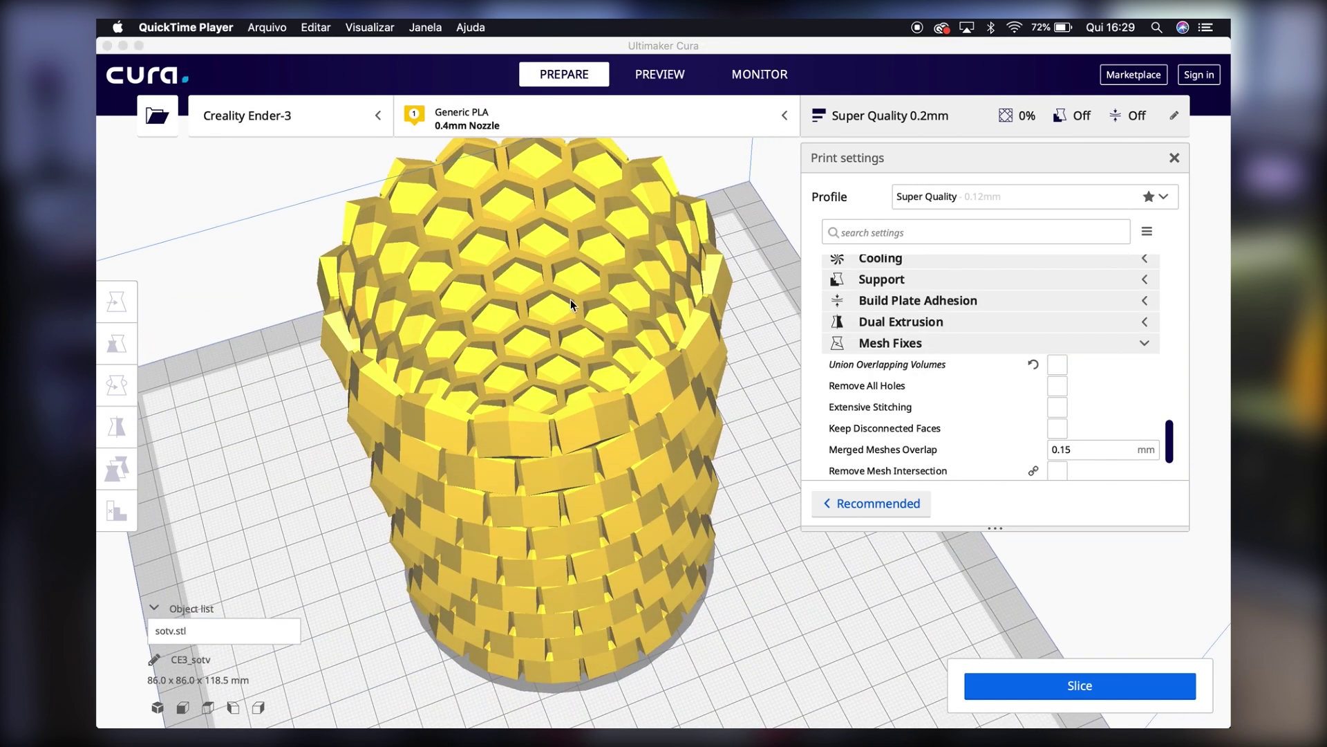
Examine the vase's honeycomb top and its full-height layer preview, and look through the print settings
scroll(570, 303, up, 5)
scroll(571, 303, down, 3)
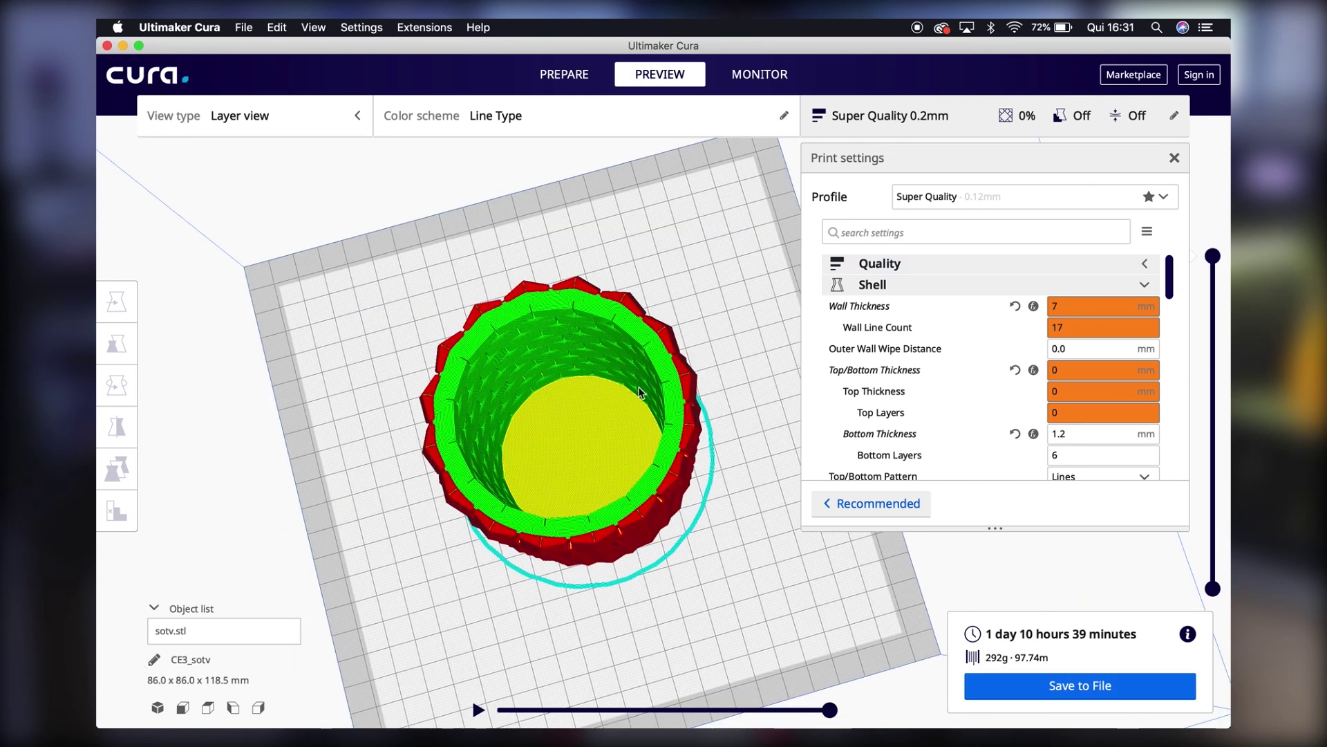
drag(1213, 287, 1223, 230)
right_drag(604, 465, 543, 489)
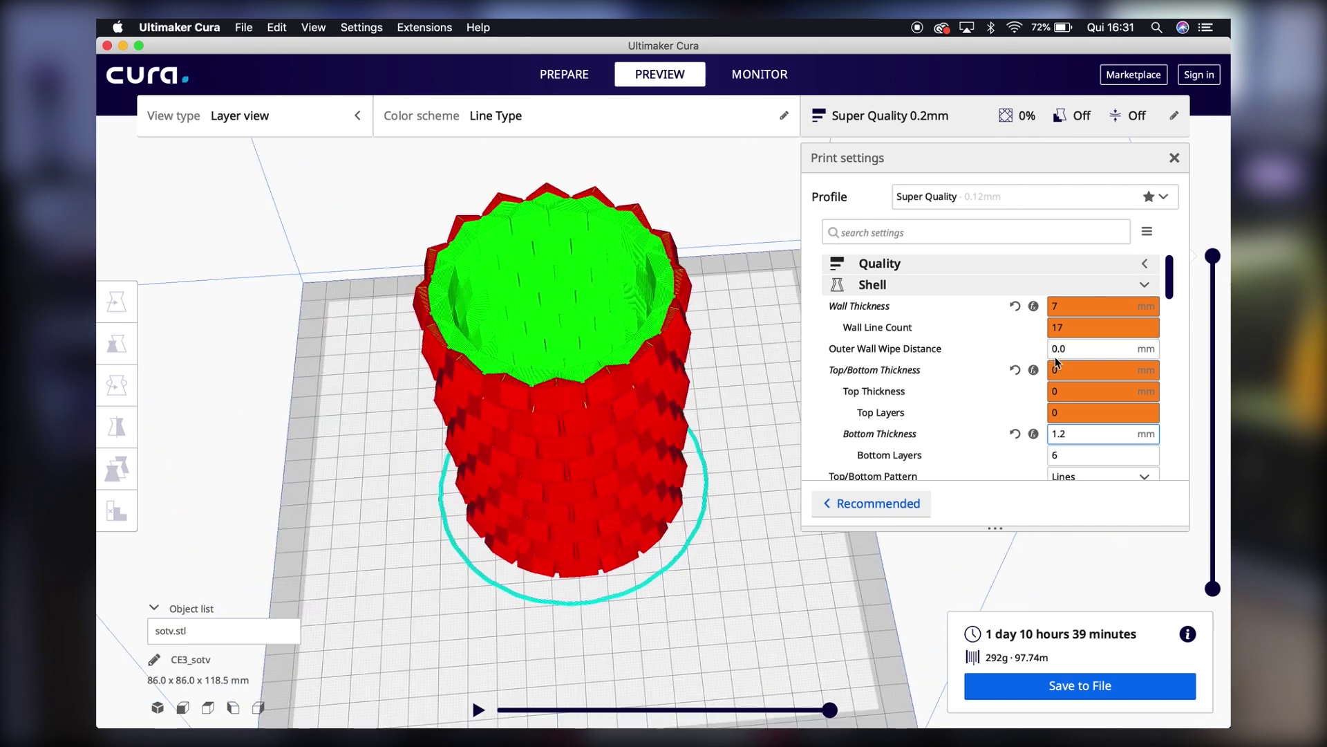
scroll(1055, 357, down, 15)
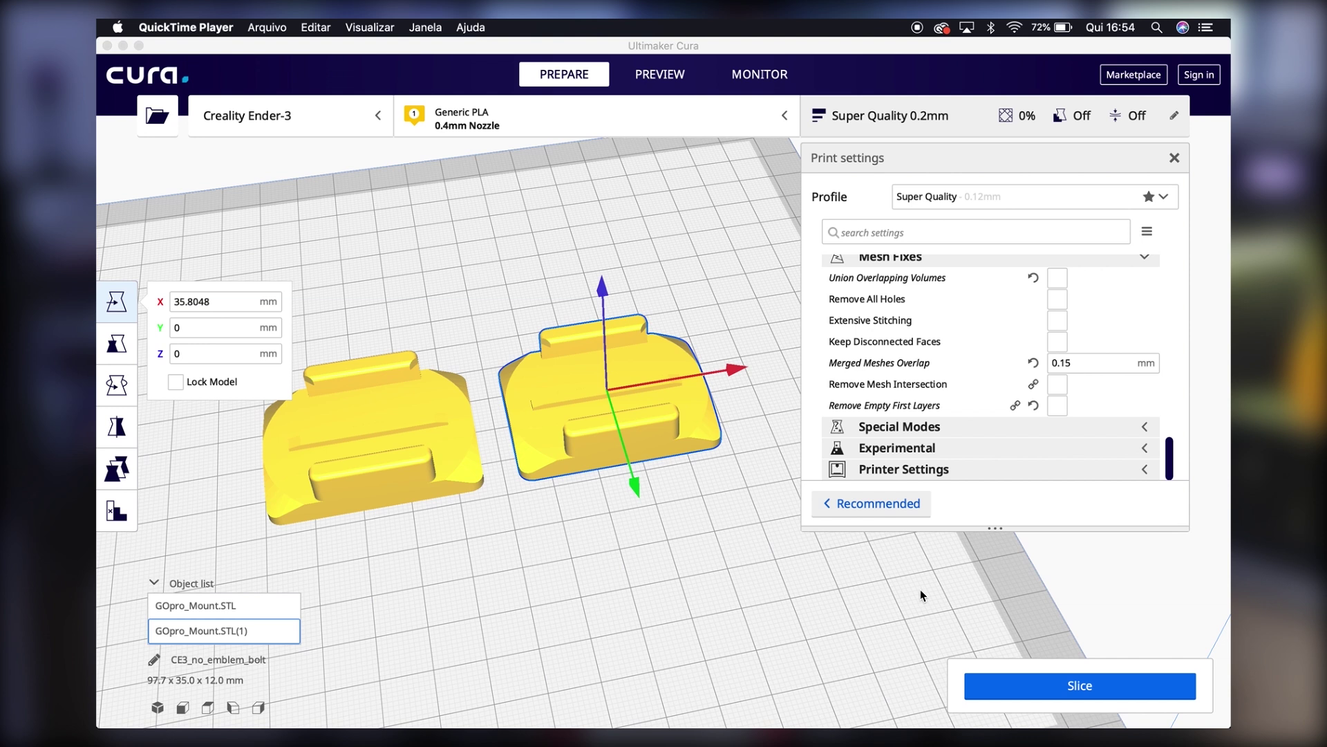
Move the second GoPro mount along the X axis until it overlaps the first one, and deselect it
right_drag(621, 571, 566, 579)
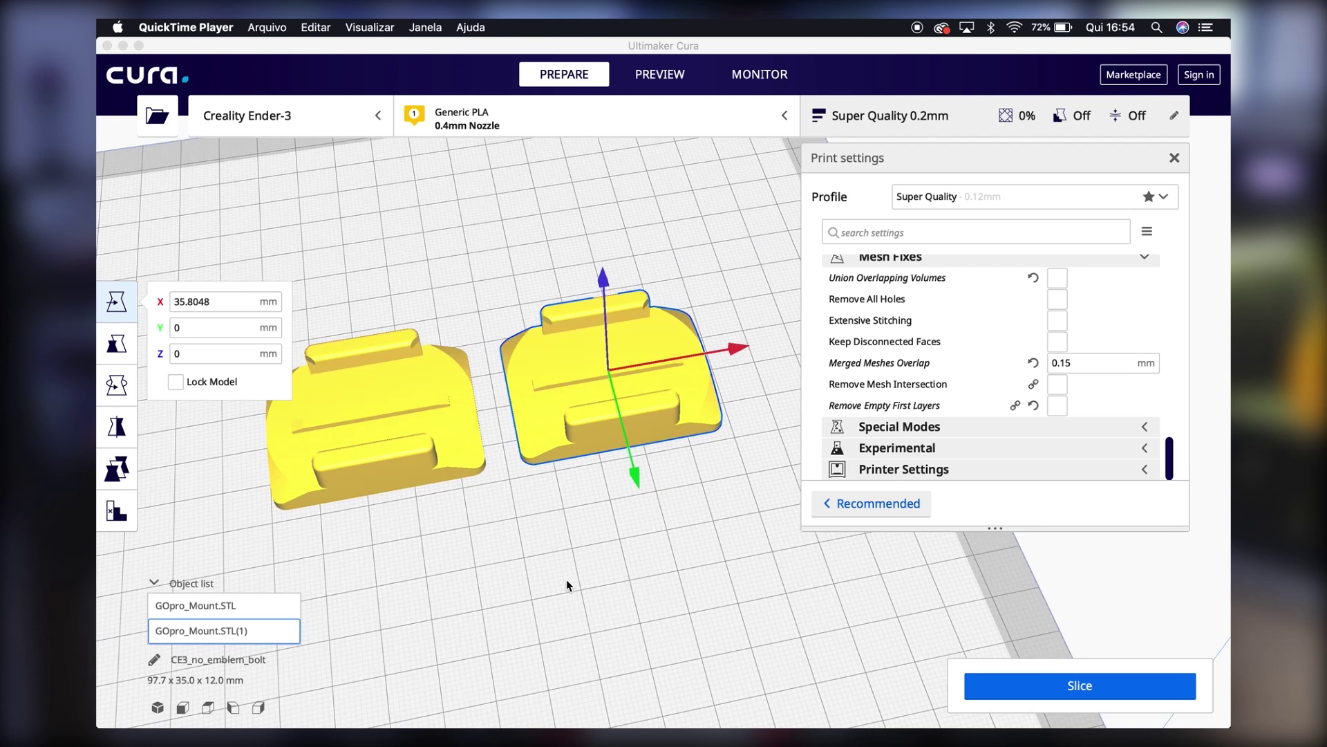
drag(738, 365, 594, 368)
click(572, 539)
right_drag(499, 611, 502, 579)
middle_drag(533, 540, 596, 530)
scroll(466, 461, down, 3)
scroll(468, 467, up, 5)
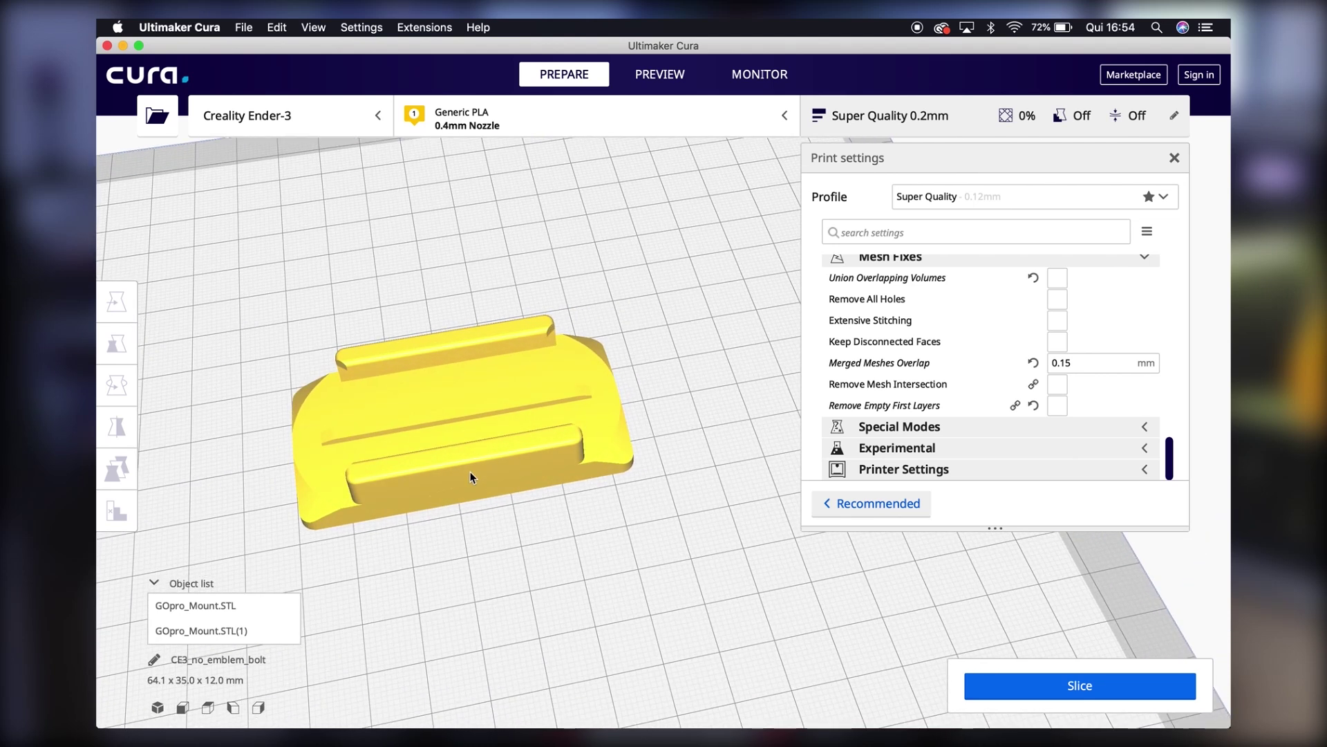
scroll(470, 471, up, 3)
middle_drag(533, 587, 597, 568)
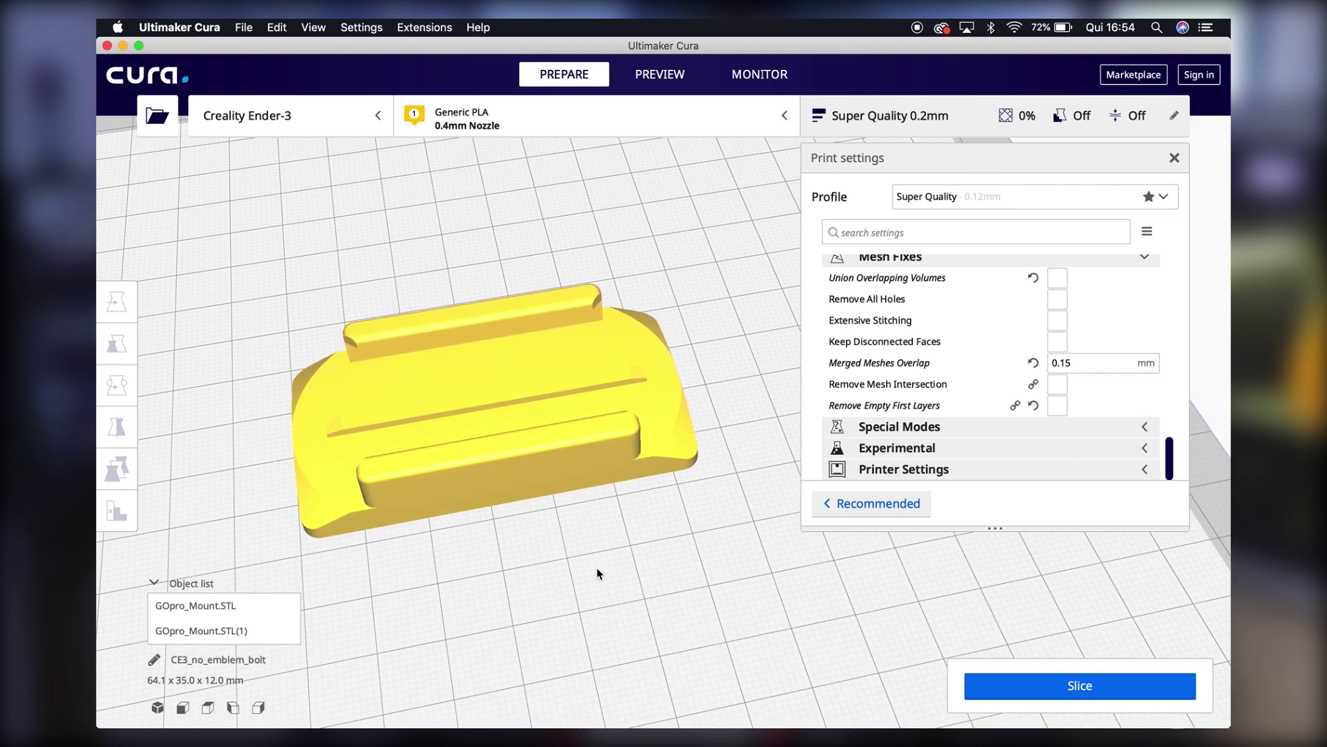
Slice the two overlapping GoPro mounts and open their layer preview
click(1087, 687)
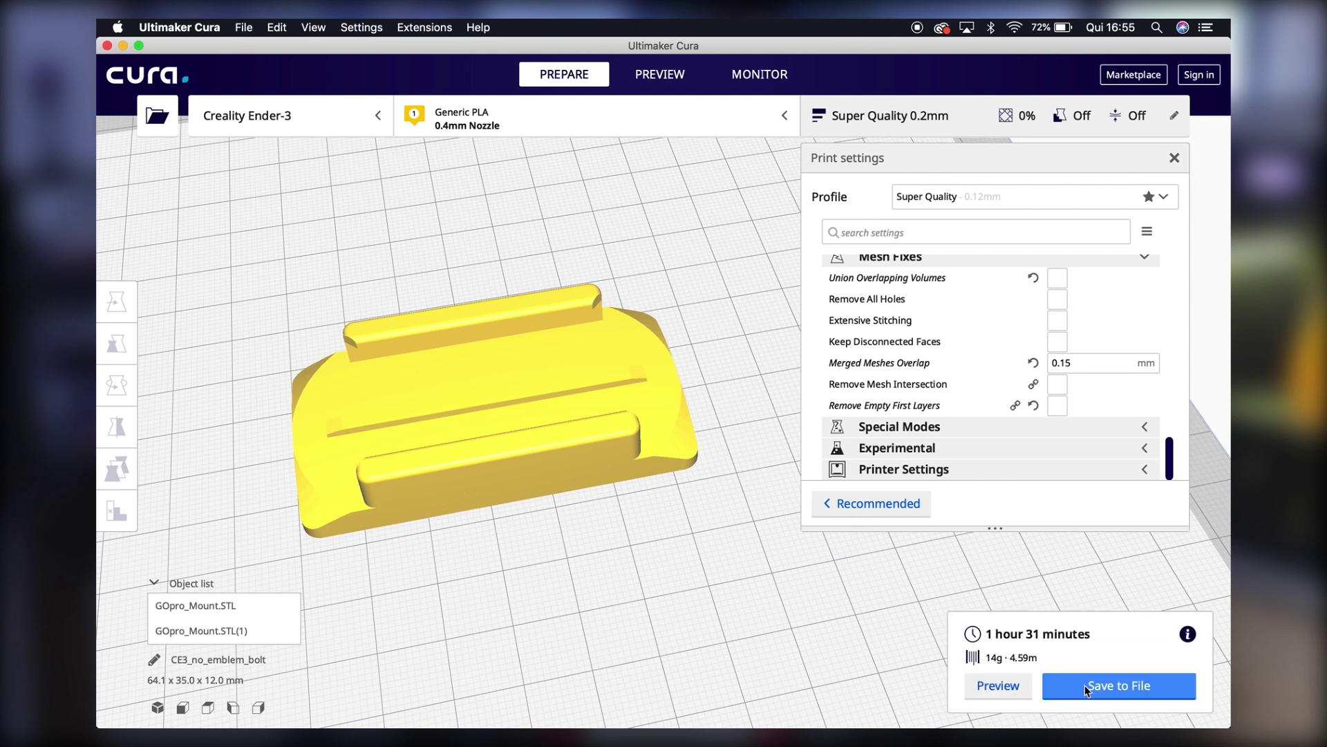
click(1004, 688)
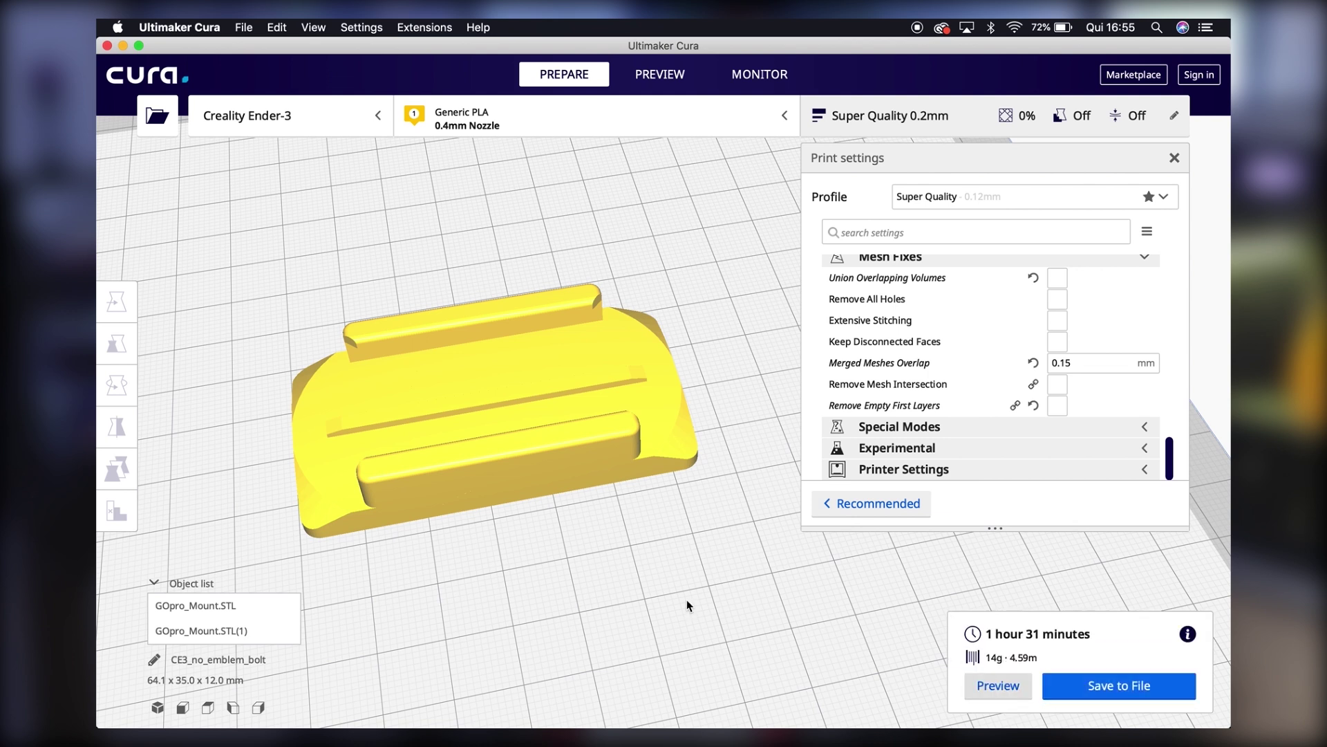
right_drag(476, 544, 503, 571)
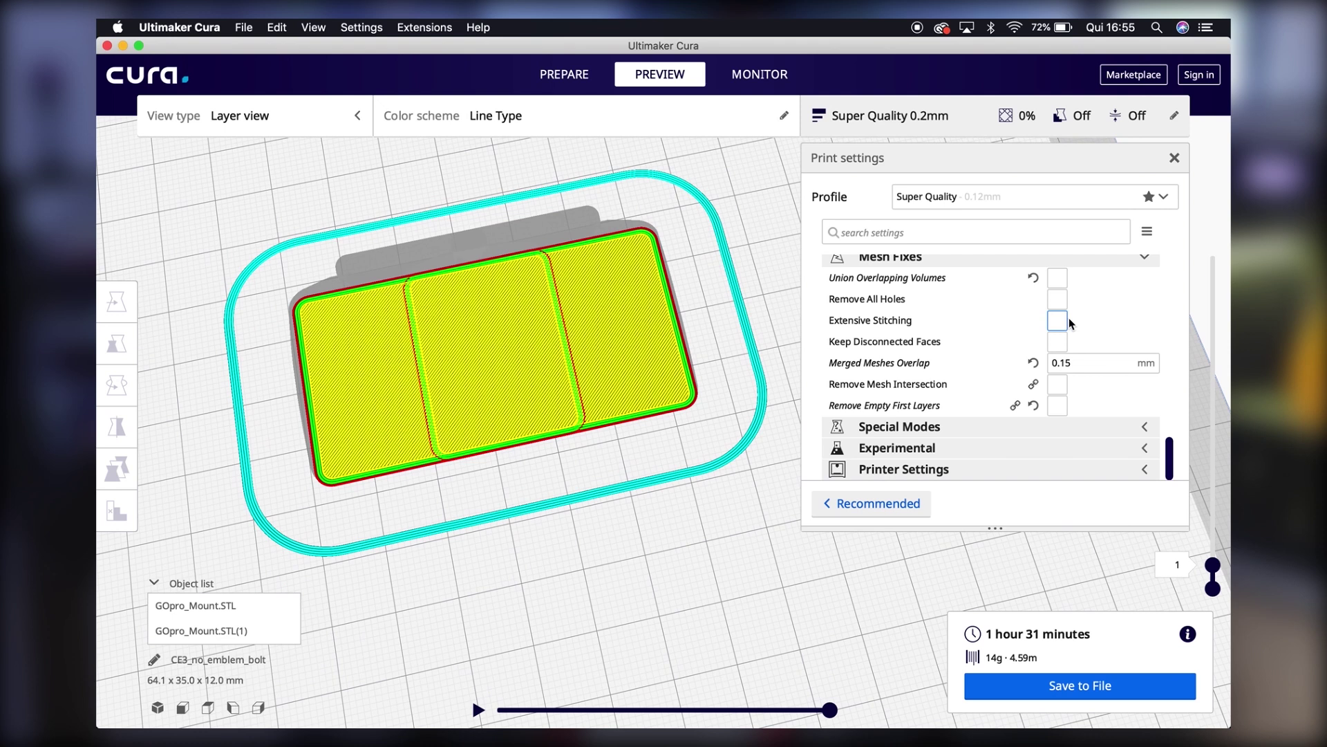
mouse_move(524, 408)
right_down()
mouse_move(524, 347)
mouse_move(546, 401)
right_up()
Raise the displayed layer in stages and examine the walls inside the overlap of the two mounts
drag(1220, 569, 1215, 415)
scroll(504, 483, down, 3)
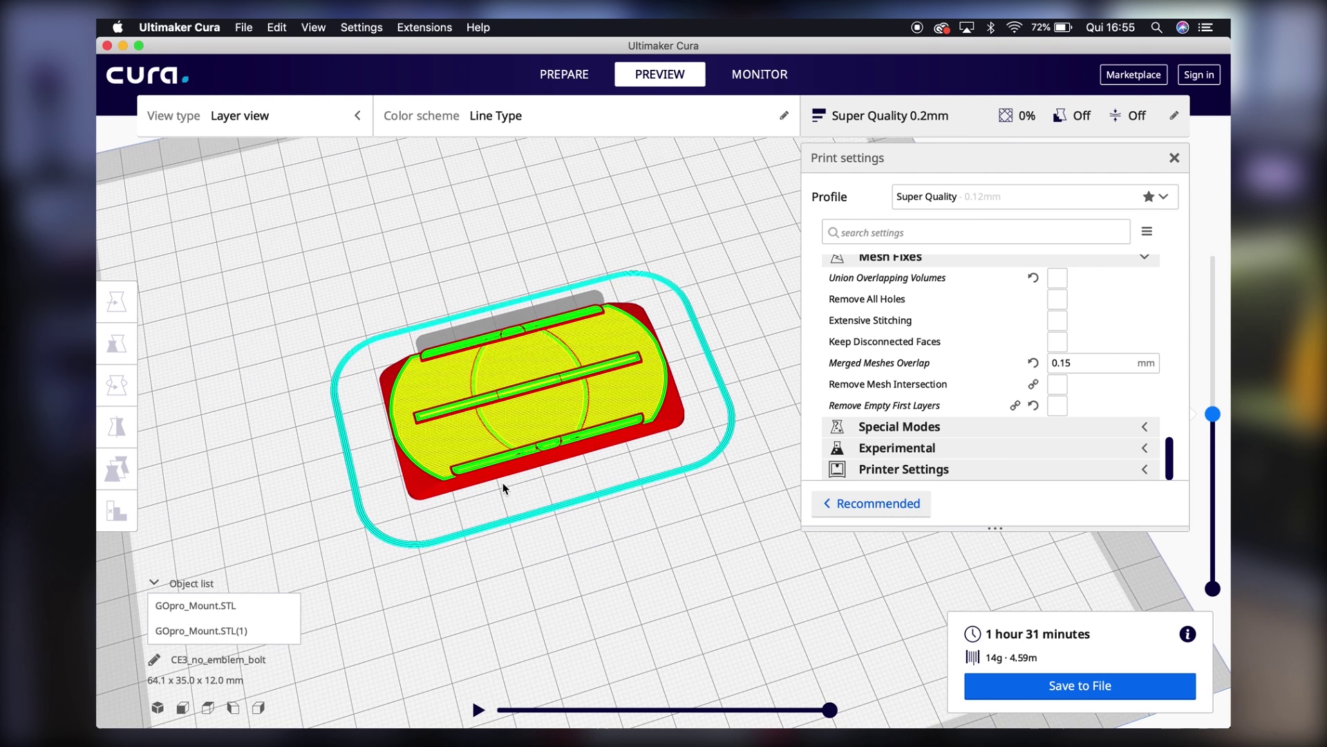
scroll(503, 484, up, 10)
right_drag(344, 557, 284, 539)
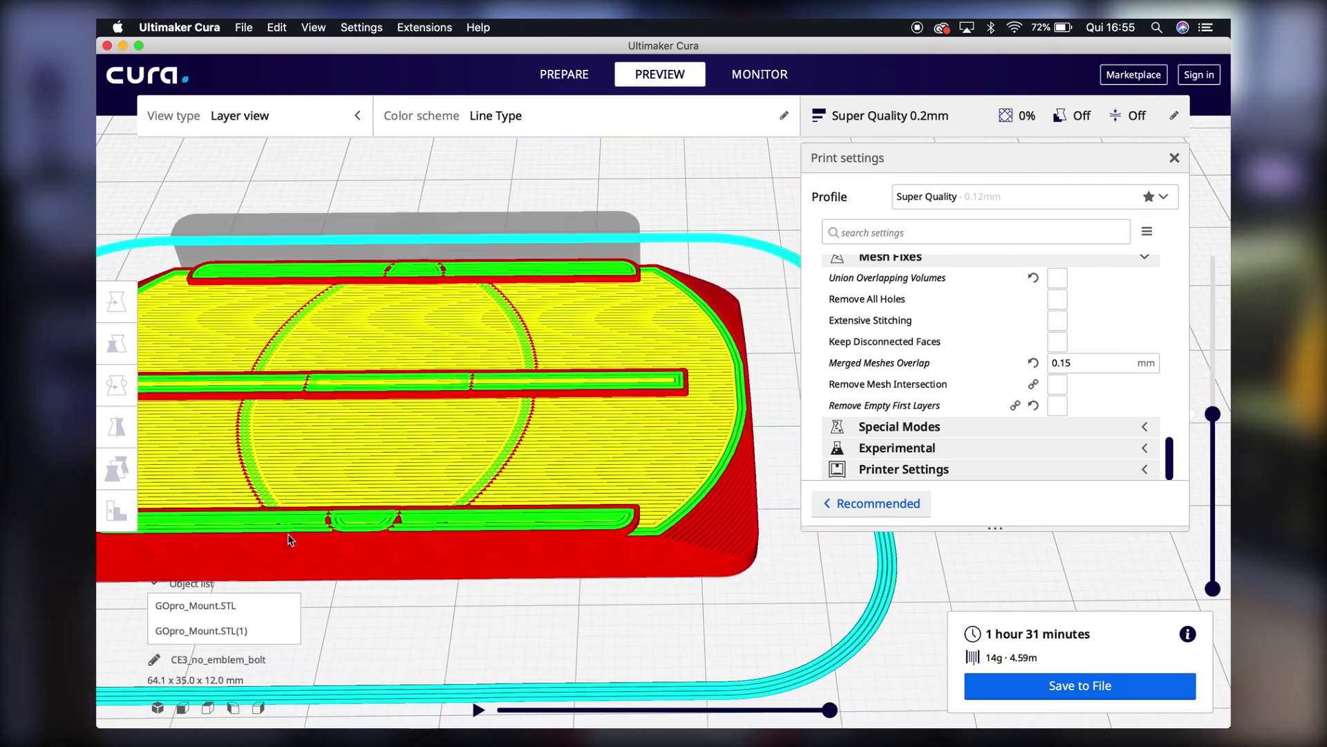
scroll(365, 546, down, 5)
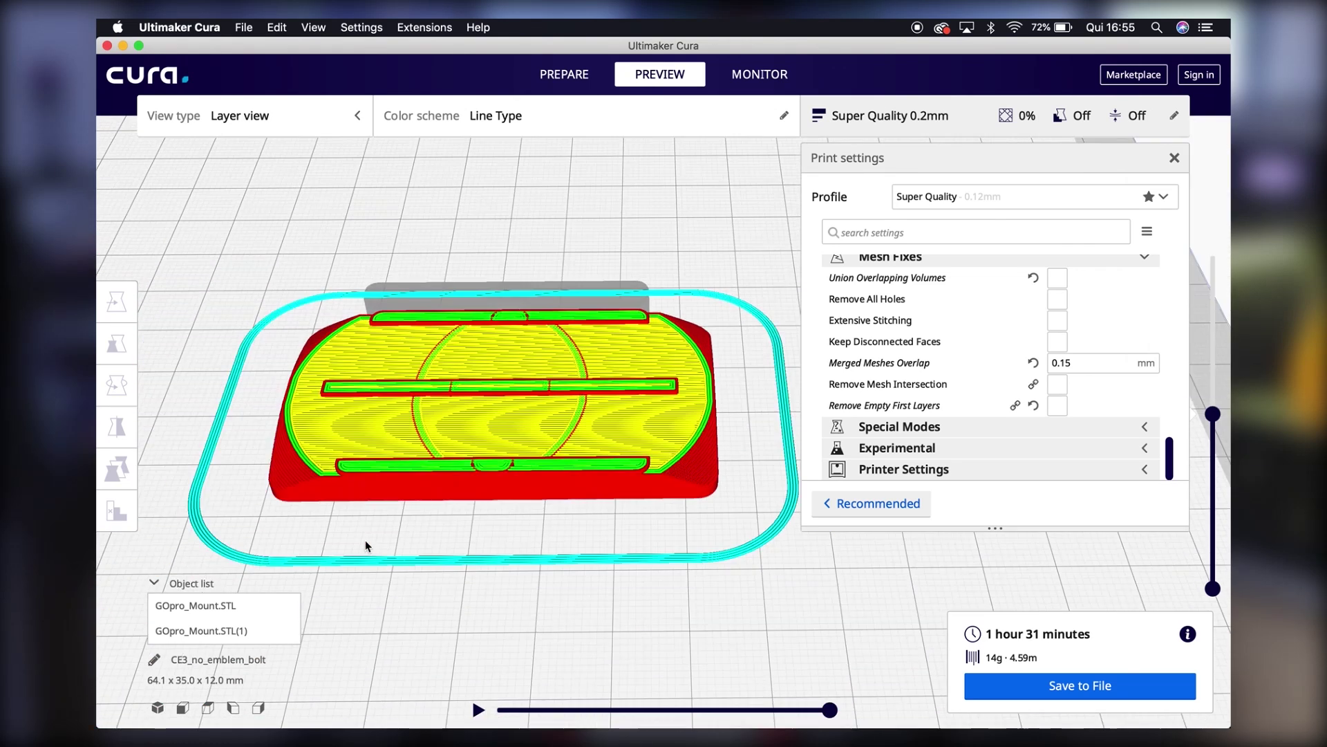
right_drag(426, 555, 506, 655)
drag(1213, 413, 1213, 320)
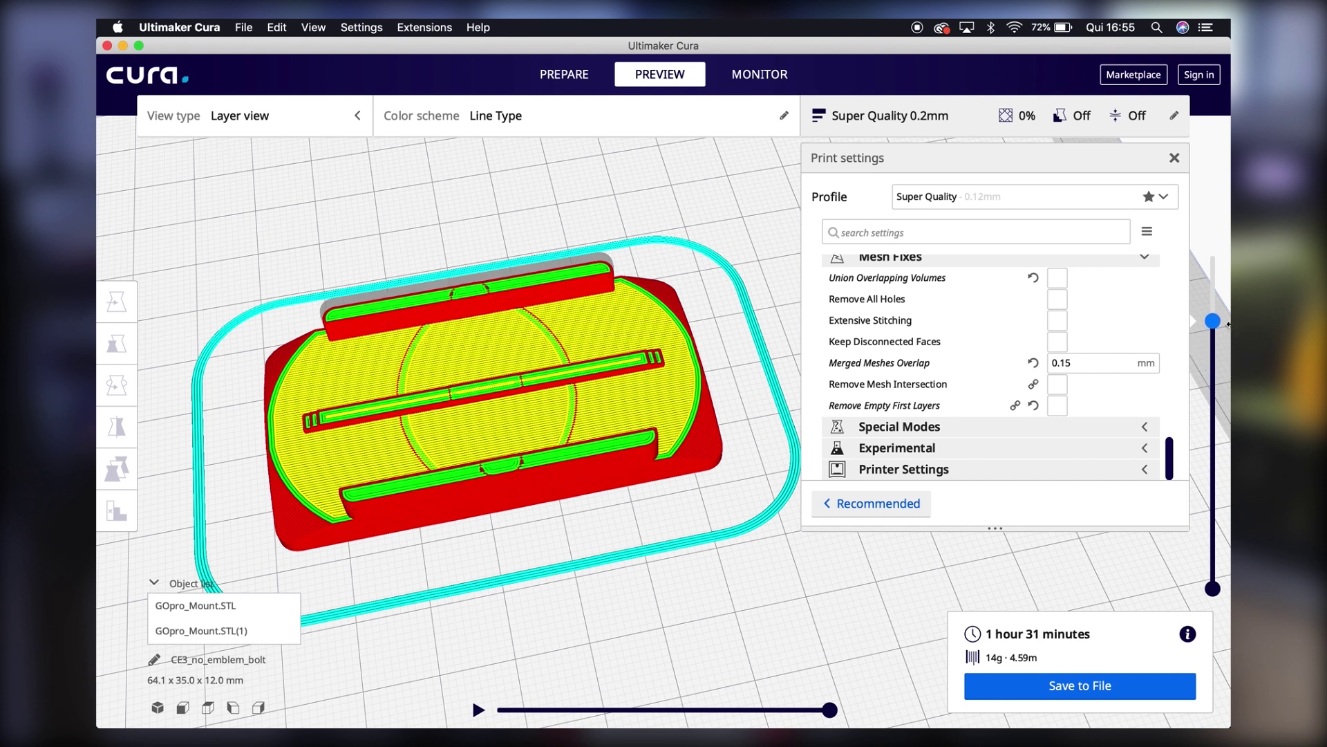
Enable Remove Mesh Intersection, slice the mounts again and inspect the seam between them at a slightly lower layer
mouse_move(858, 396)
click(1058, 385)
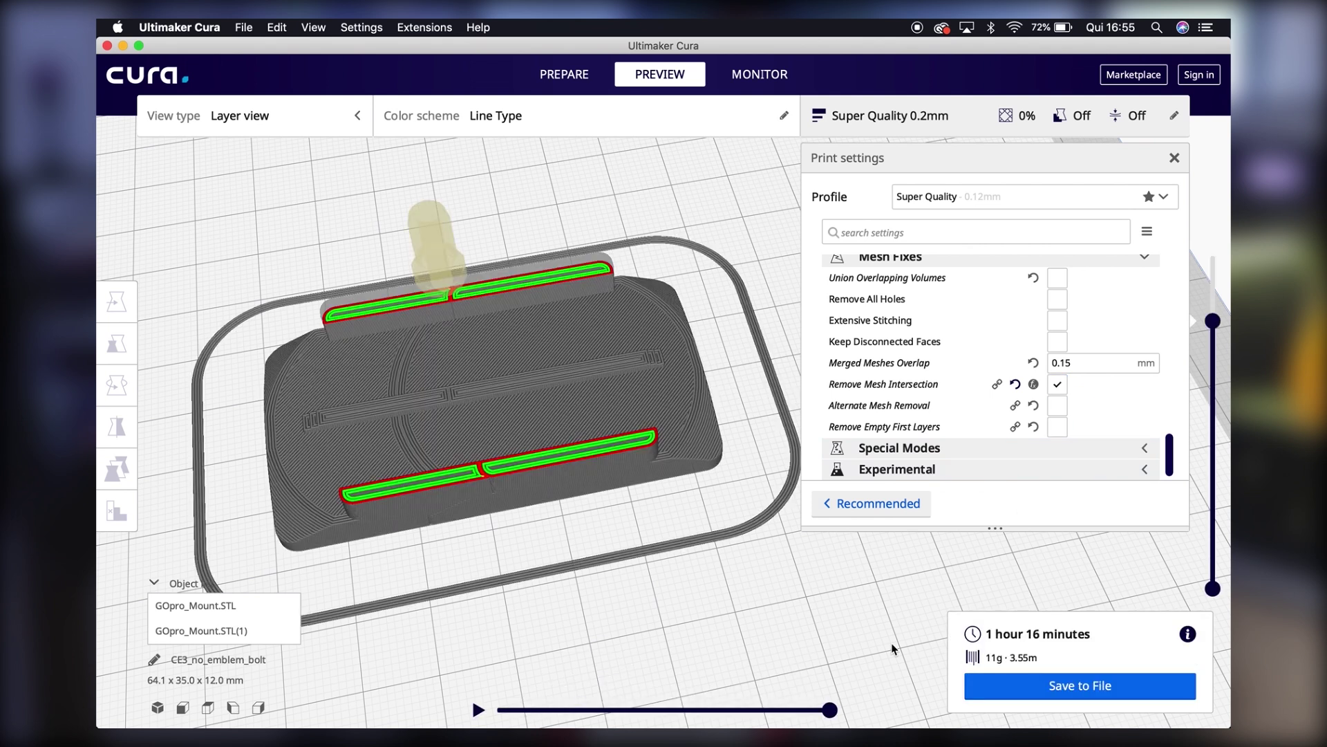
drag(1214, 320, 1222, 354)
right_drag(609, 414, 540, 346)
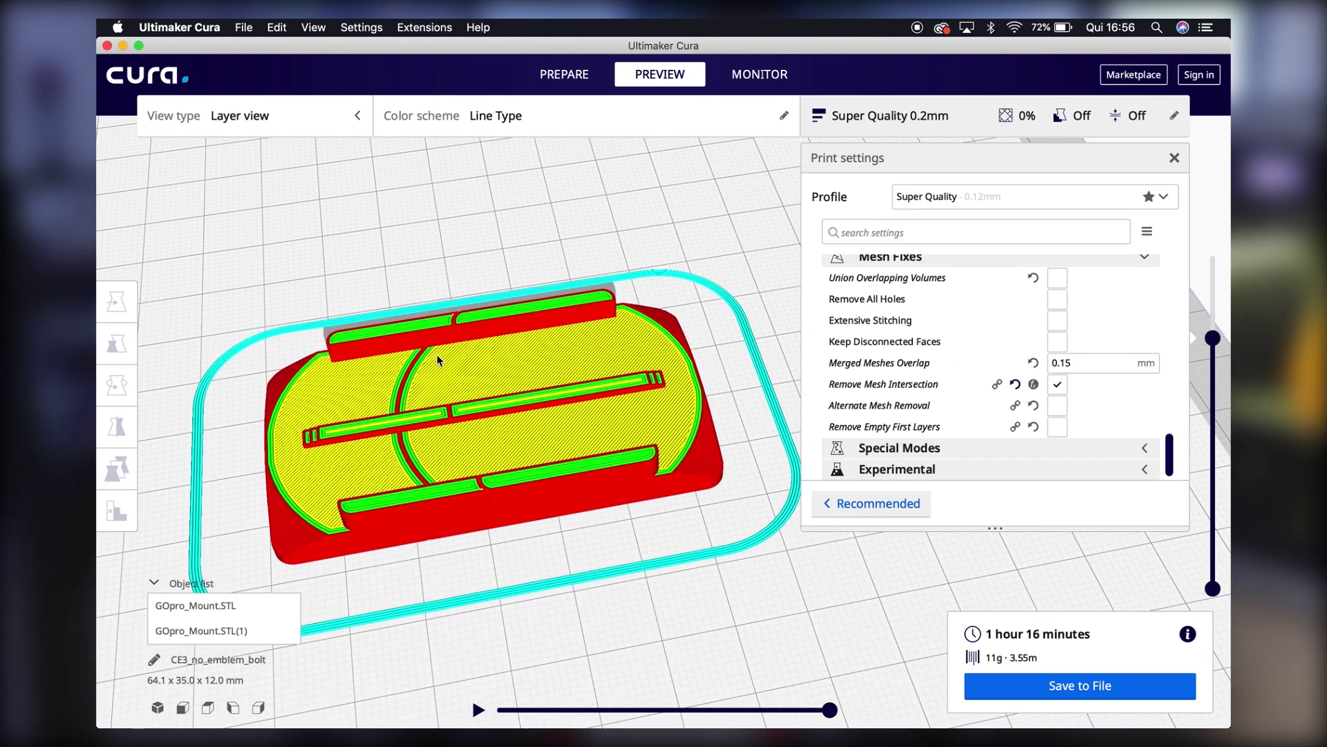
right_drag(515, 544, 500, 524)
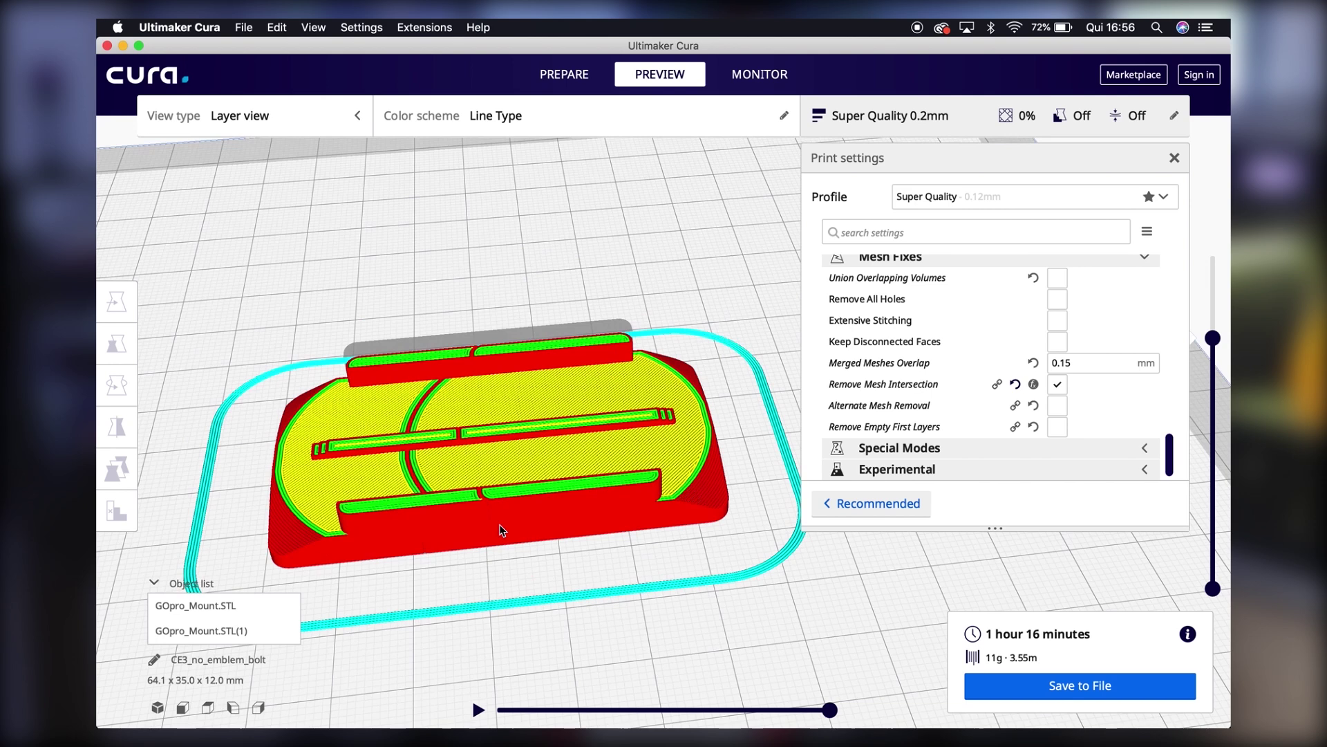
mouse_move(420, 460)
right_down()
mouse_move(528, 388)
mouse_move(504, 339)
mouse_move(487, 460)
mouse_move(432, 467)
right_up()
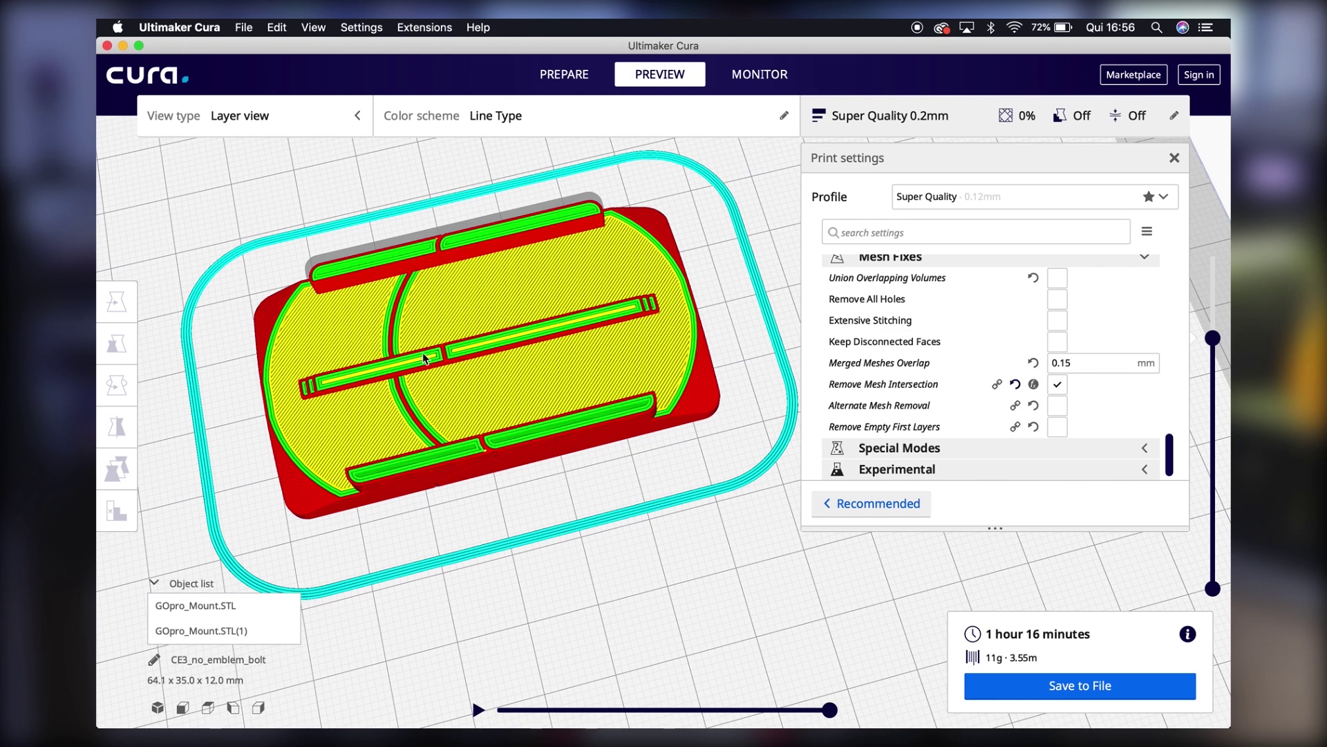
scroll(403, 347, down, 3)
scroll(403, 346, up, 5)
right_drag(403, 349, 377, 323)
Disable Remove Mesh Intersection, slice the mounts again and lower the displayed layer to check the overlap
click(1059, 385)
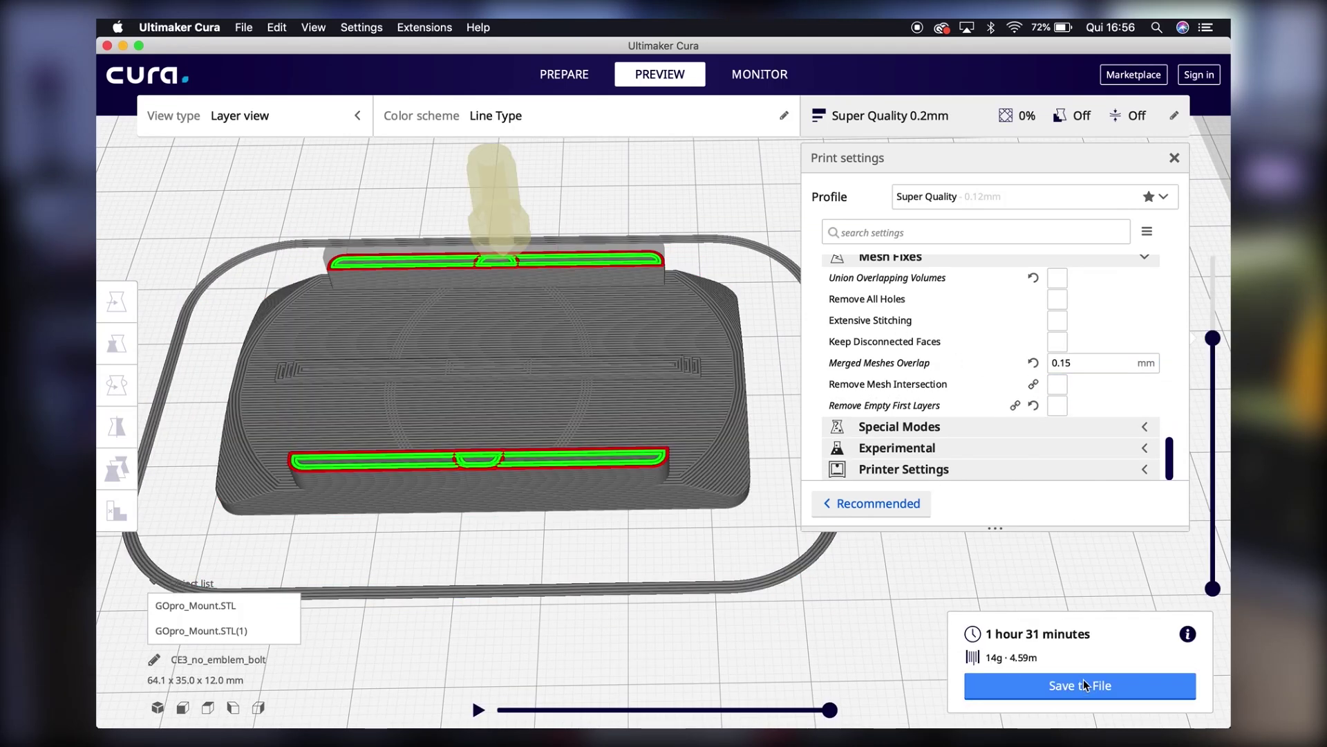
mouse_move(1218, 382)
mouse_down()
mouse_move(1223, 415)
mouse_move(1221, 345)
mouse_move(1227, 420)
mouse_move(1166, 402)
mouse_move(1218, 389)
mouse_move(1226, 418)
mouse_move(1222, 386)
mouse_move(1223, 475)
mouse_move(1213, 376)
mouse_up()
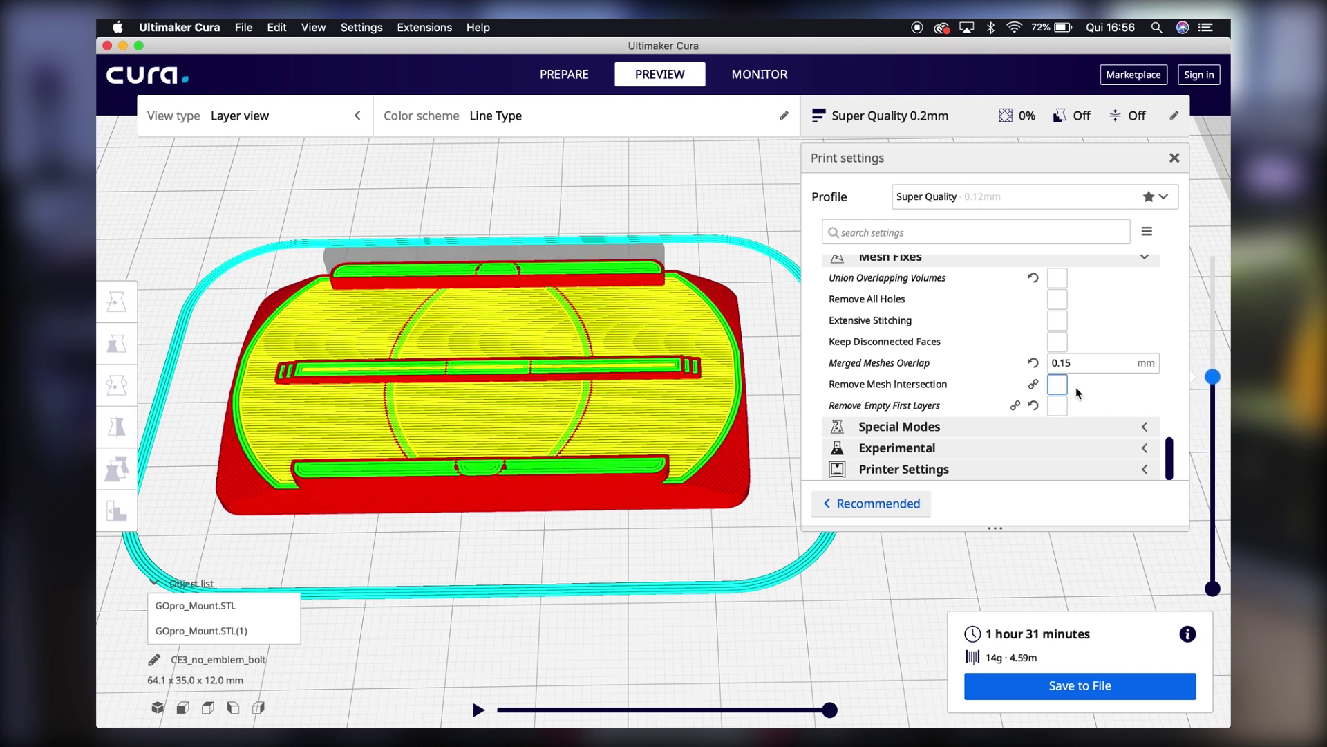
Turn Remove Mesh Intersection back on, slice the mounts again and examine them up to the highest layer
click(1058, 384)
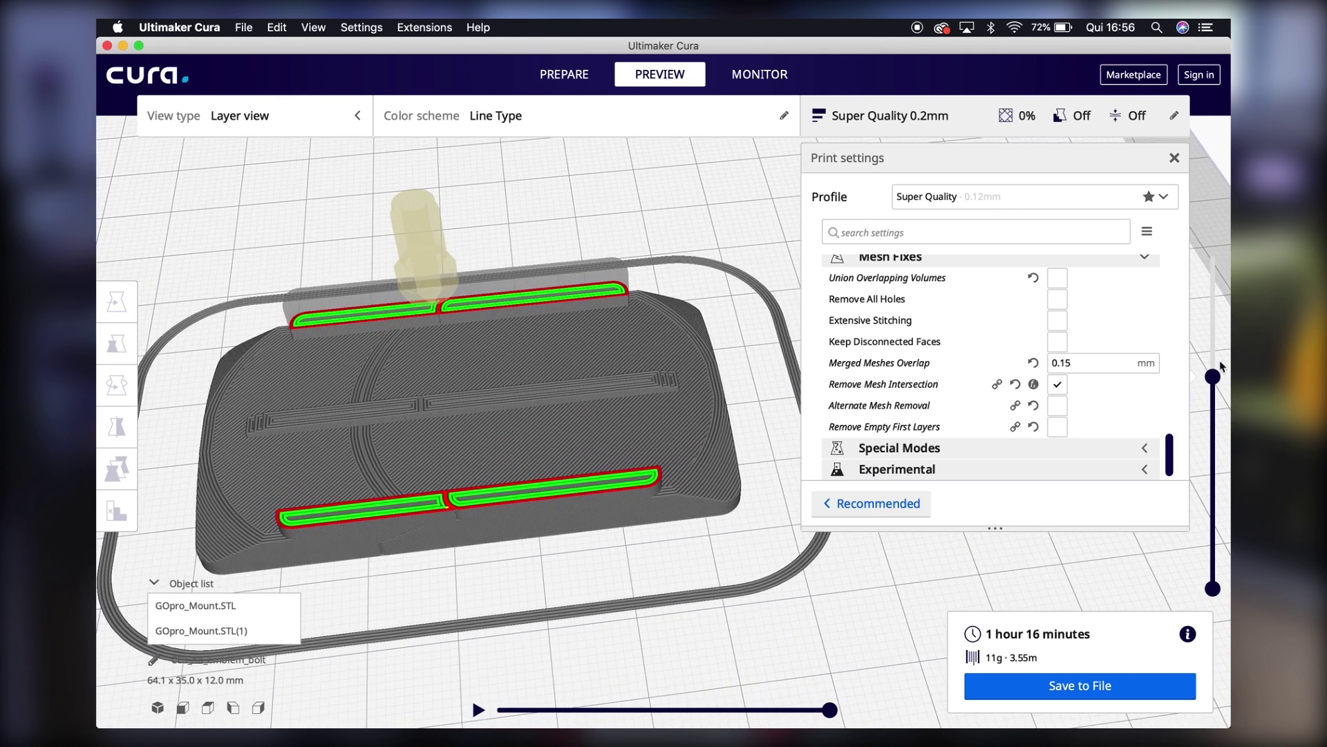
drag(1214, 374, 1222, 221)
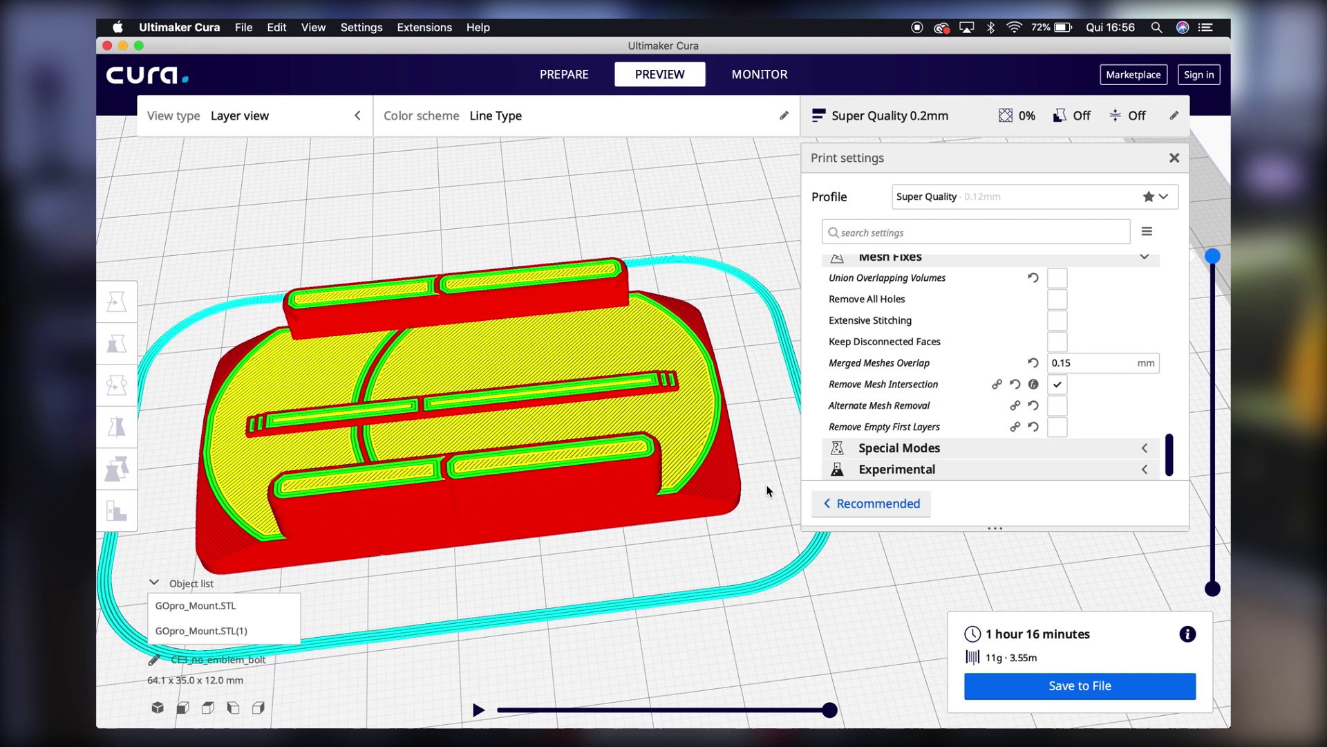
right_drag(618, 526, 632, 512)
scroll(632, 512, up, 4)
scroll(632, 513, down, 8)
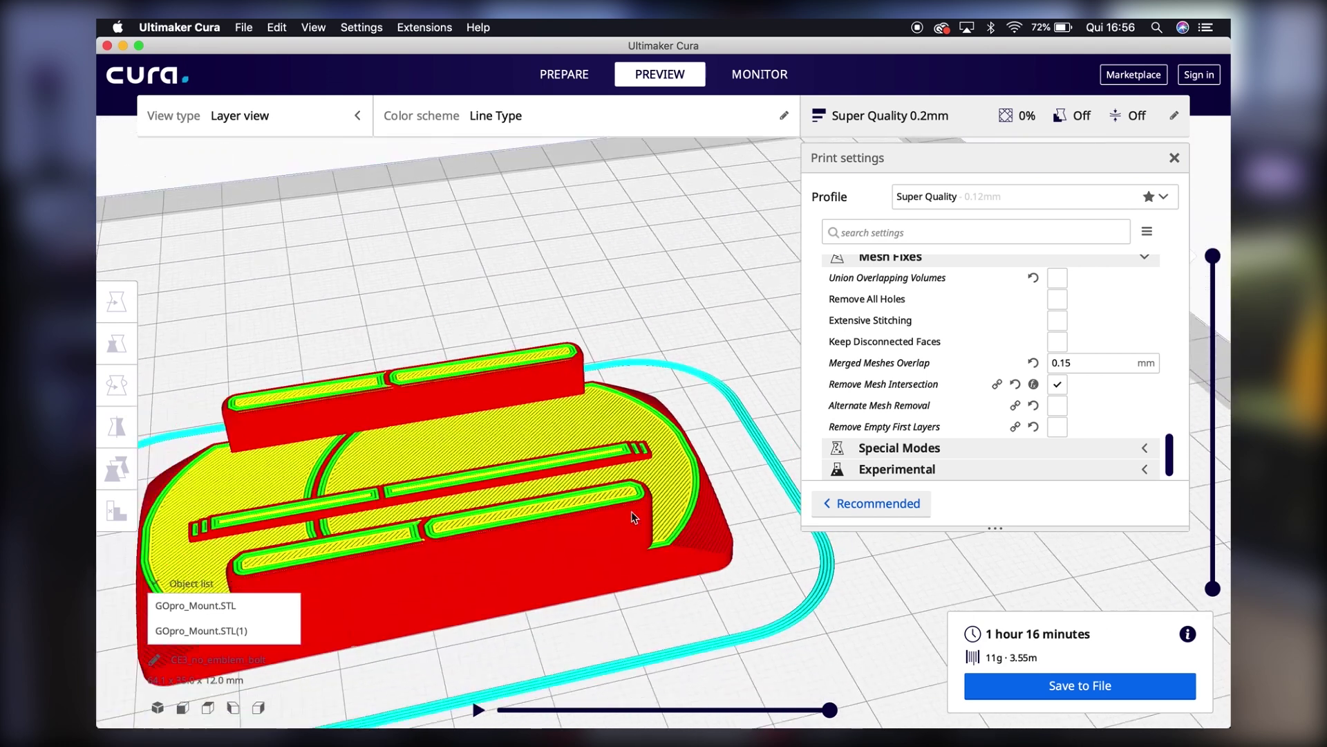
right_drag(622, 581, 619, 361)
scroll(620, 361, up, 4)
right_drag(495, 557, 556, 585)
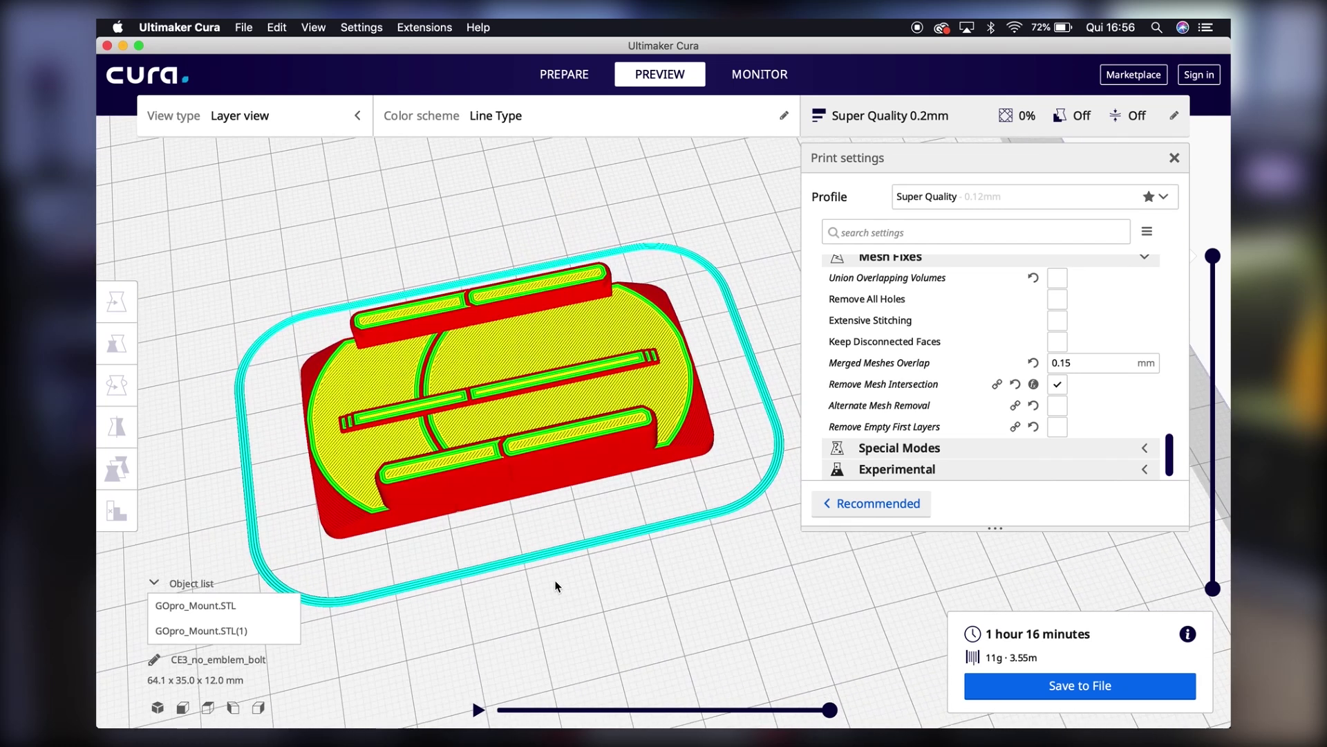